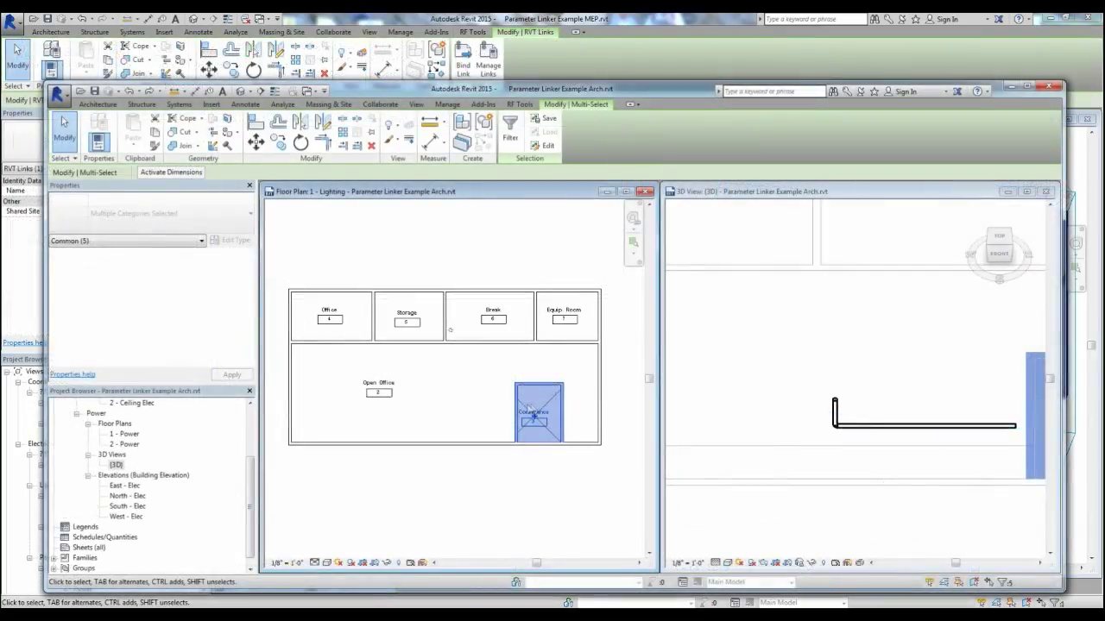
pyautogui.moveTo(529, 411); pyautogui.dragTo(447, 411)
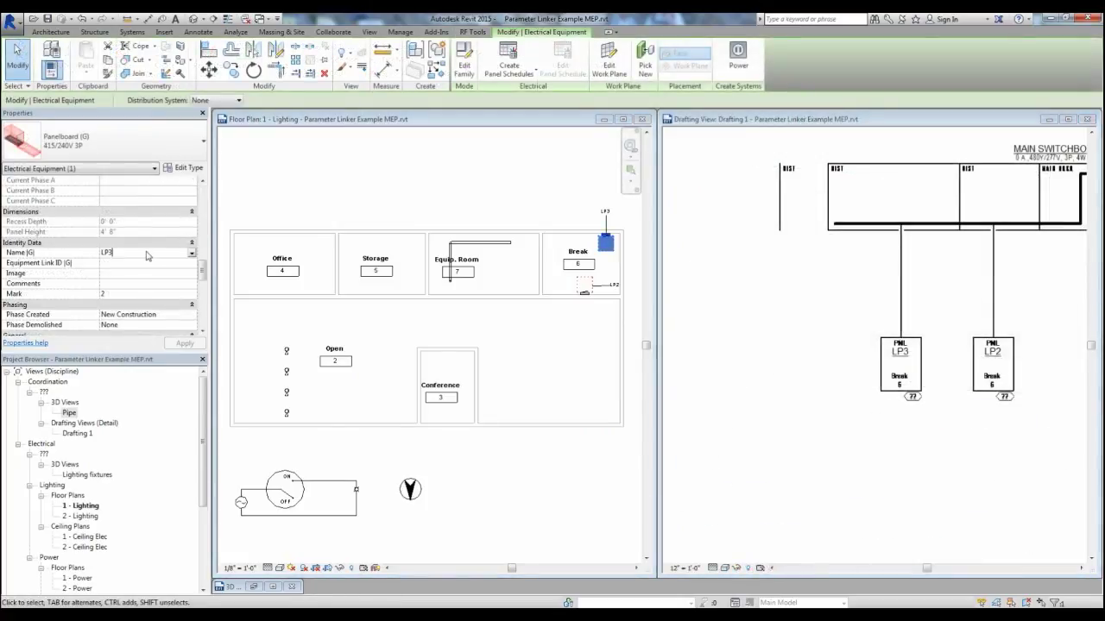
pyautogui.write('QQQQ')
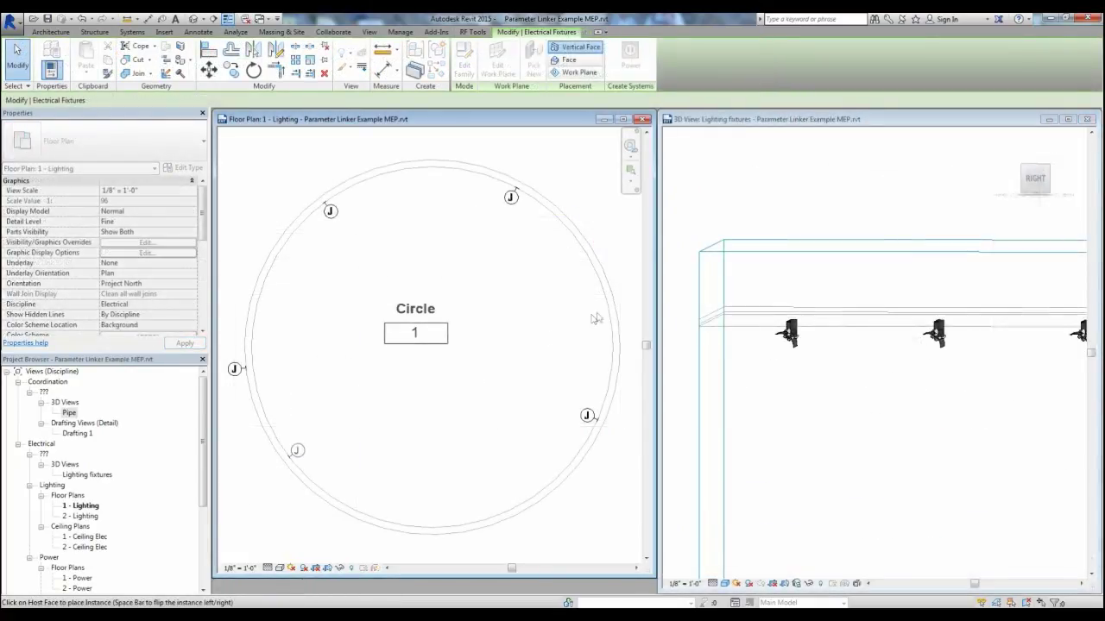
pyautogui.press('Escape')
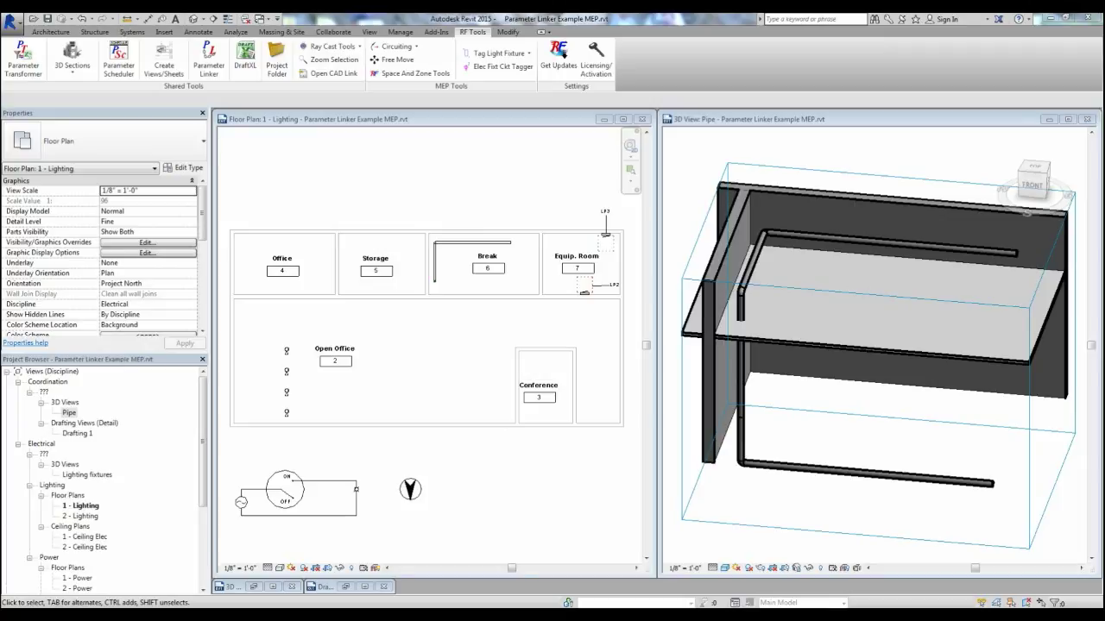
# Switch to the Parameter Linker Example Arch model and move the whole Conference room toward the middle of the open office area.
pyautogui.click(712, 414)
pyautogui.click(713, 418)
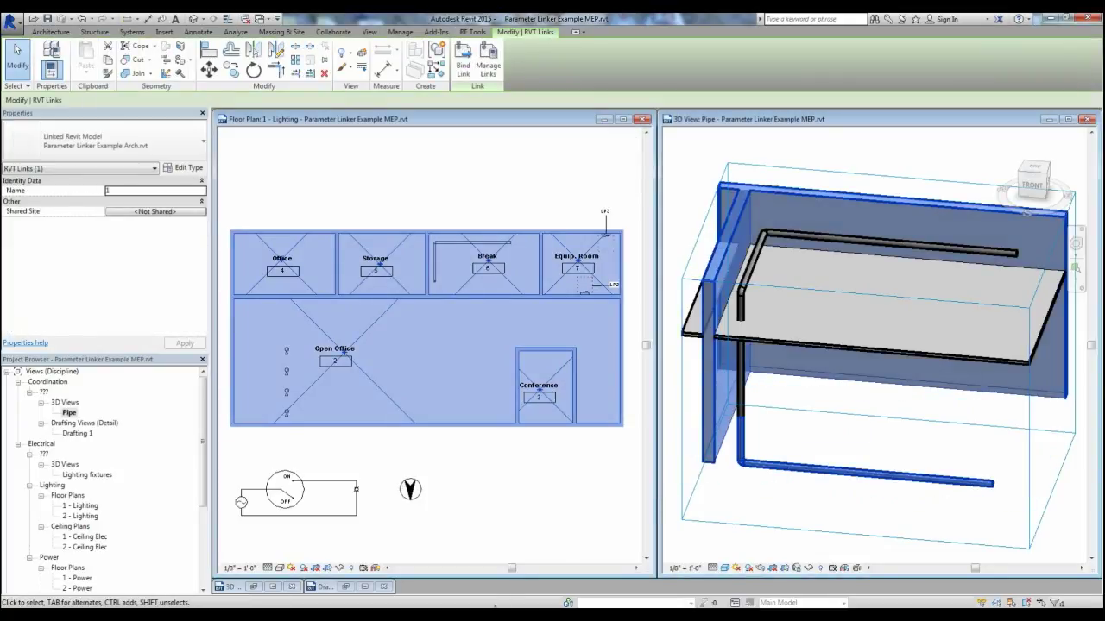
pyautogui.hotkey('alt', 'Tab')
pyautogui.moveTo(503, 372); pyautogui.dragTo(596, 459)
pyautogui.moveTo(533, 412); pyautogui.dragTo(455, 412)
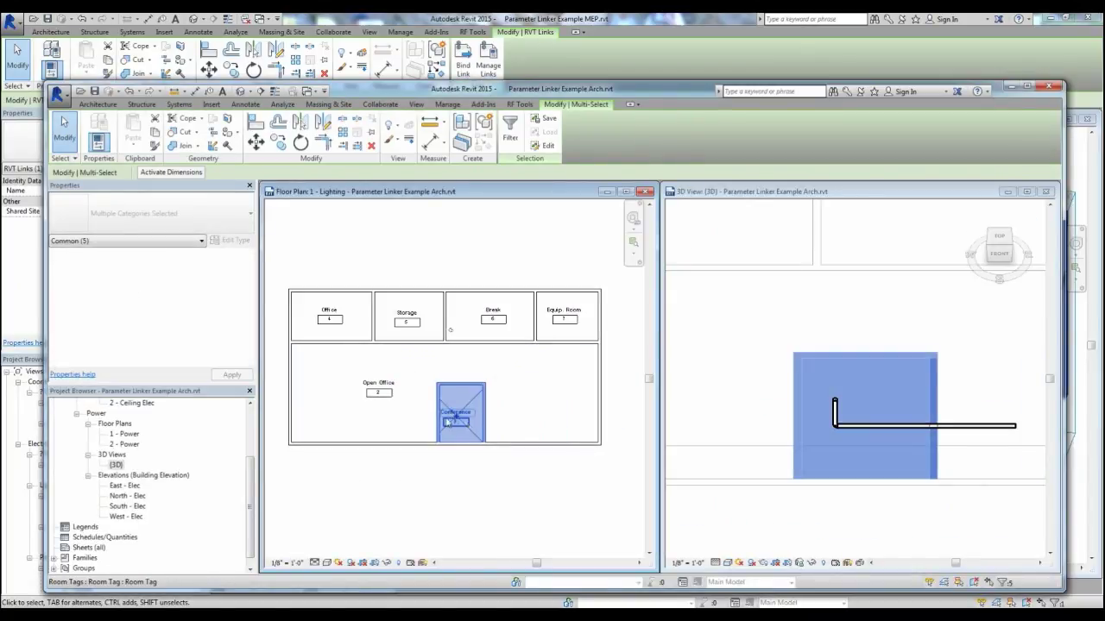
# Rename the Open Office room to Open and swap the locations of the Break and Equip. Room rooms.
pyautogui.click(374, 387)
pyautogui.click(378, 385)
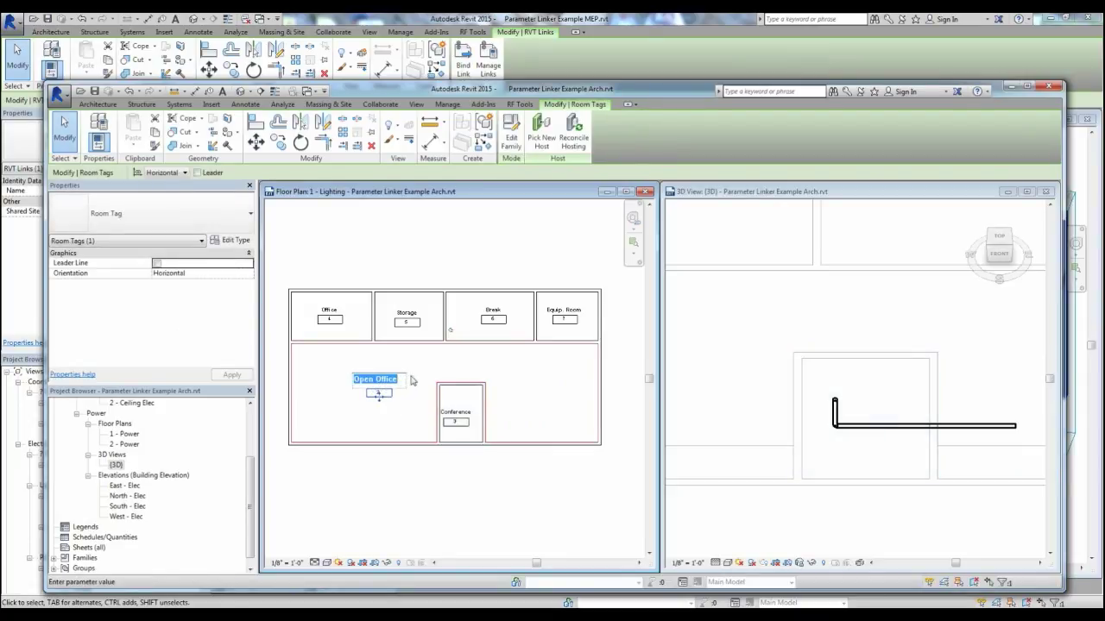
pyautogui.write('Open')
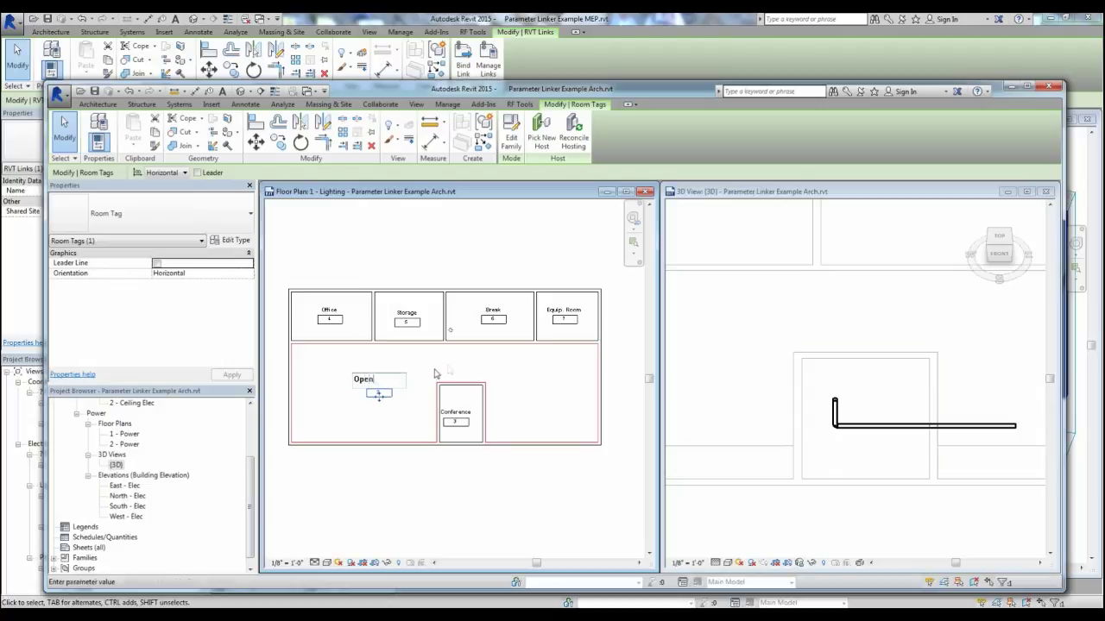
pyautogui.press('Return')
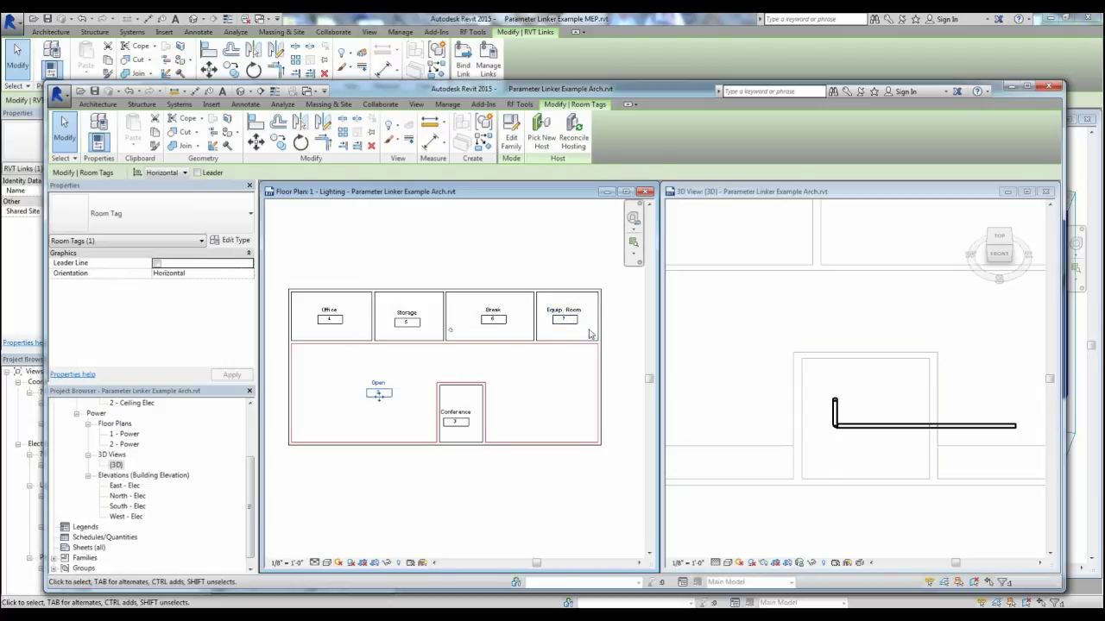
pyautogui.press('Escape')
pyautogui.moveTo(562, 310)
pyautogui.mouseDown()
pyautogui.moveTo(505, 321)
pyautogui.moveTo(521, 329)
pyautogui.moveTo(492, 316)
pyautogui.moveTo(566, 314)
pyautogui.mouseUp()
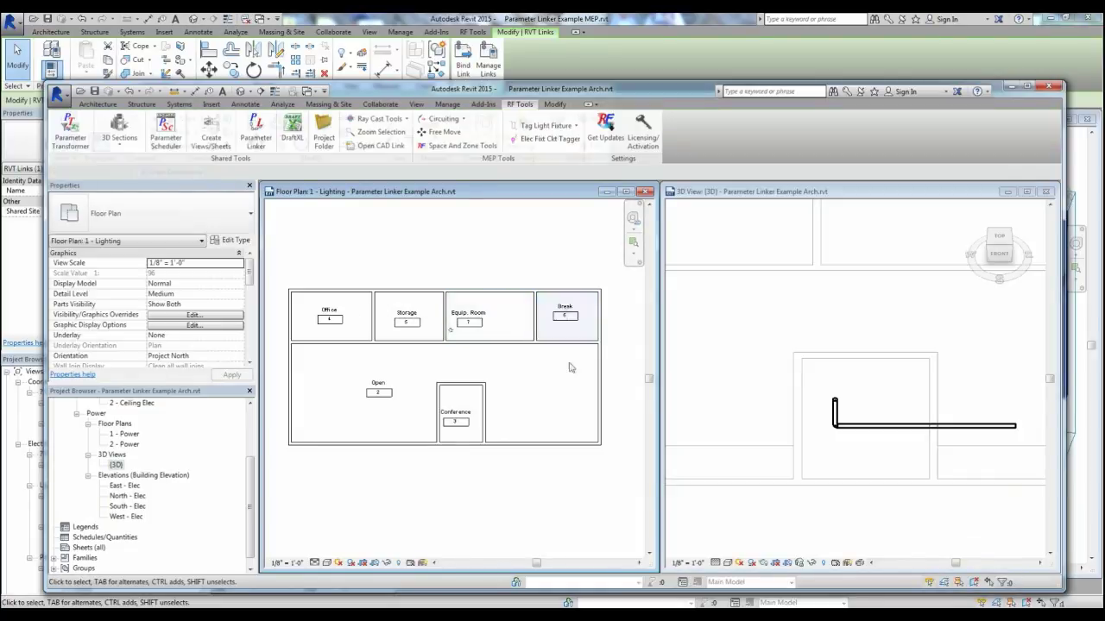
# Move the vertical pipe in the 3D view a short distance along the direction of the connected horizontal pipe.
pyautogui.click(835, 419)
pyautogui.click(834, 415)
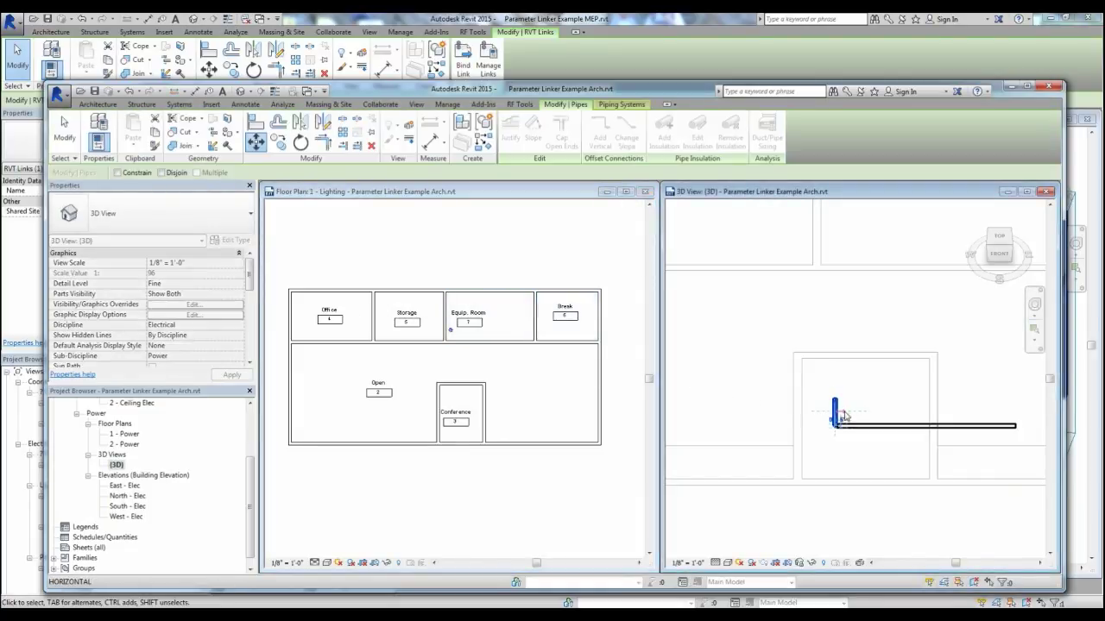
pyautogui.moveTo(871, 415); pyautogui.dragTo(872, 416)
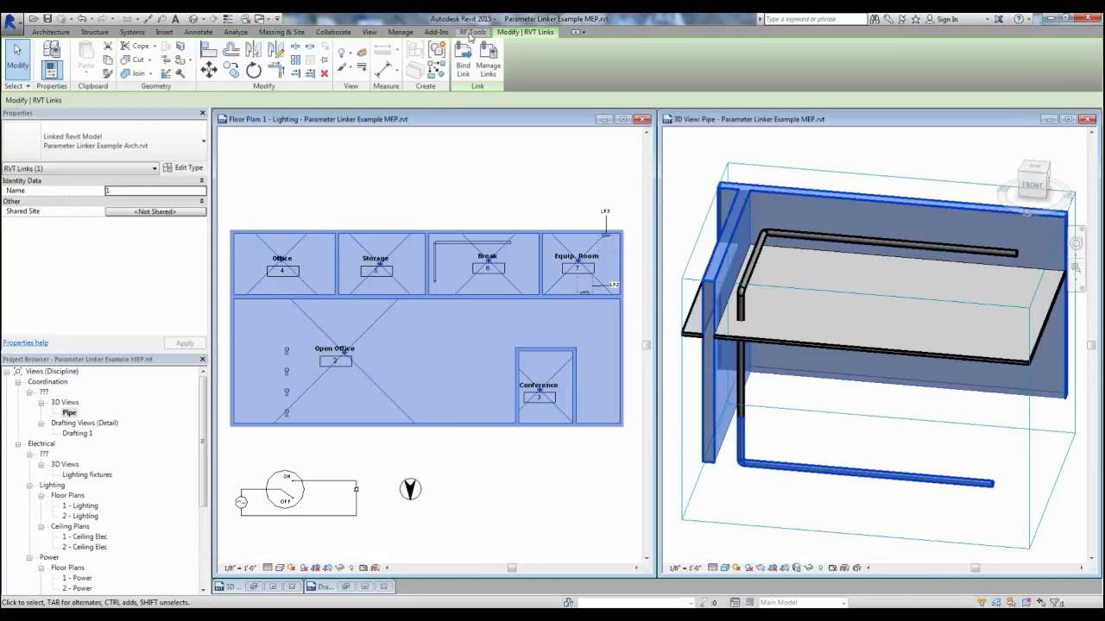
# Switch back to the Parameter Linker Example MEP model and reload its linked architectural Revit model.
pyautogui.click(400, 32)
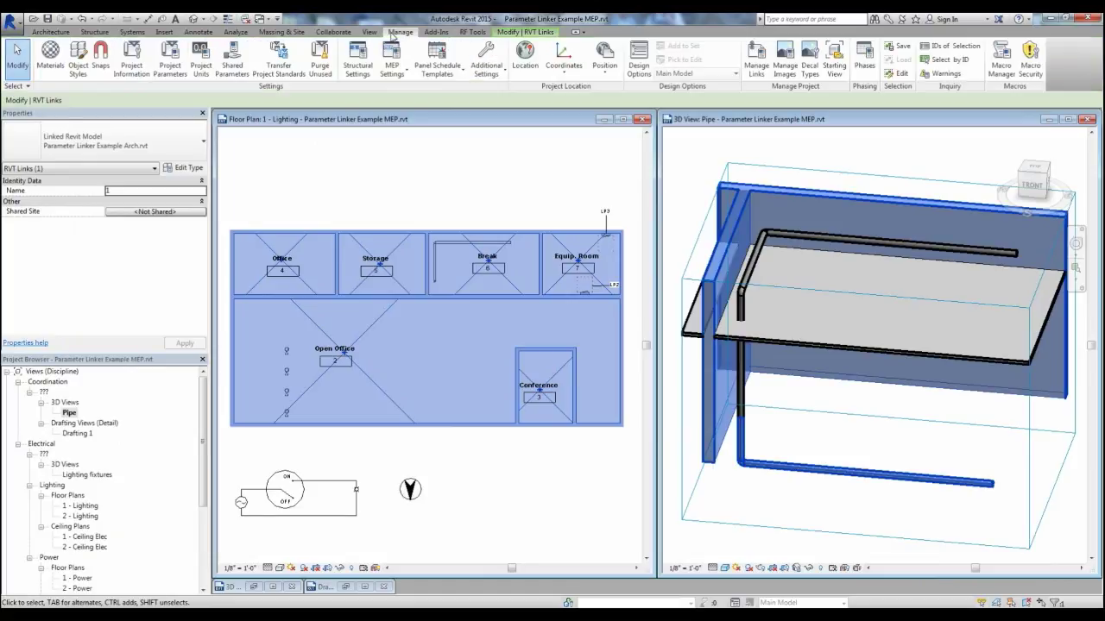
pyautogui.click(758, 62)
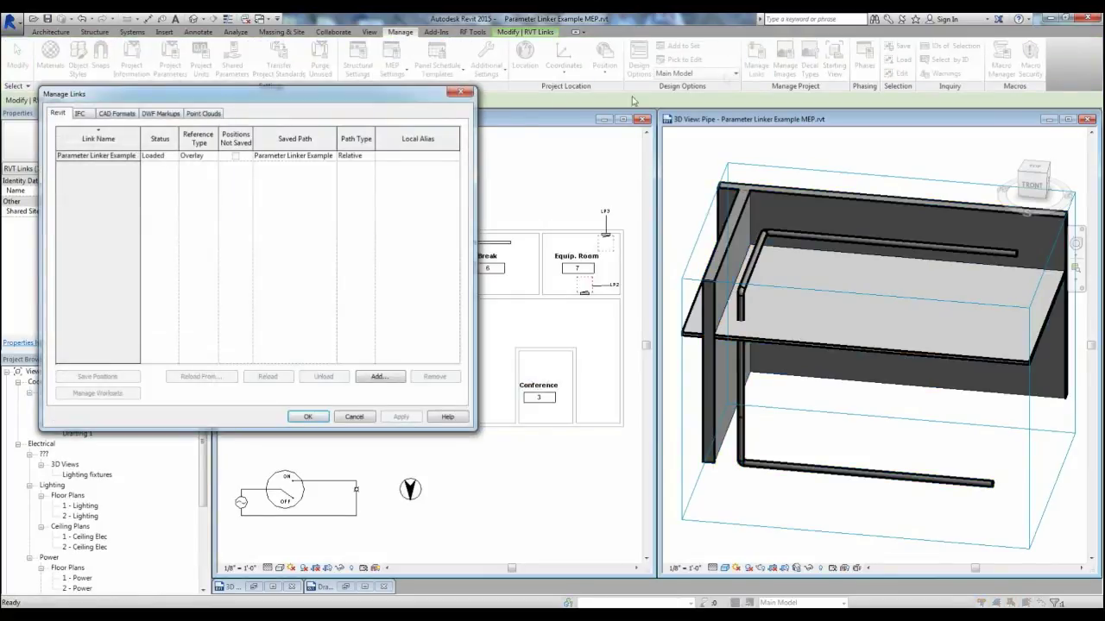
pyautogui.click(129, 157)
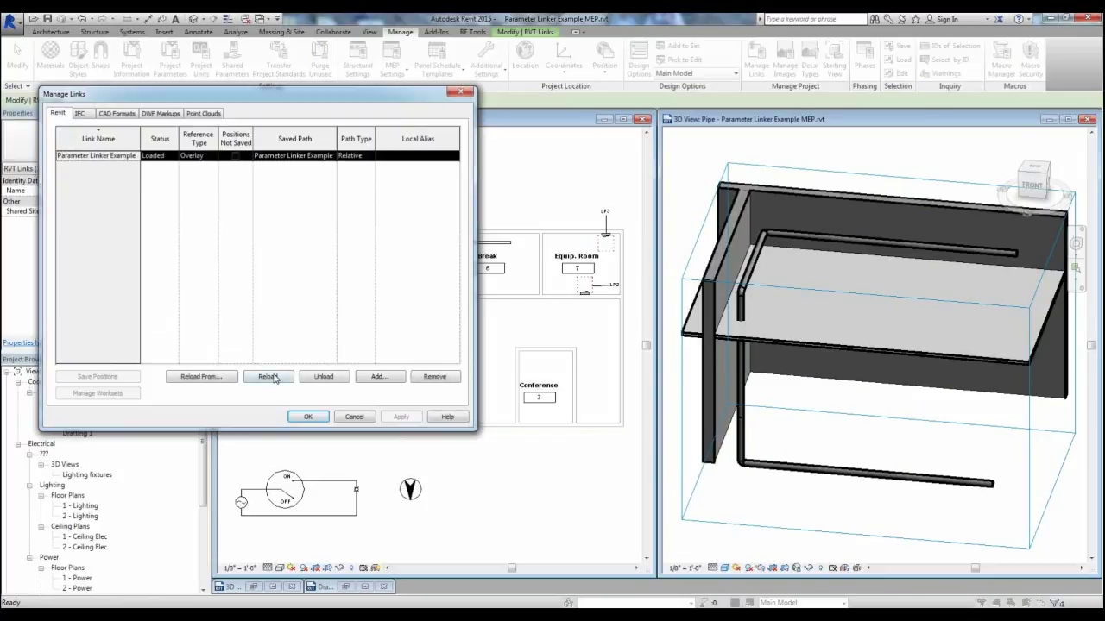
pyautogui.click(307, 416)
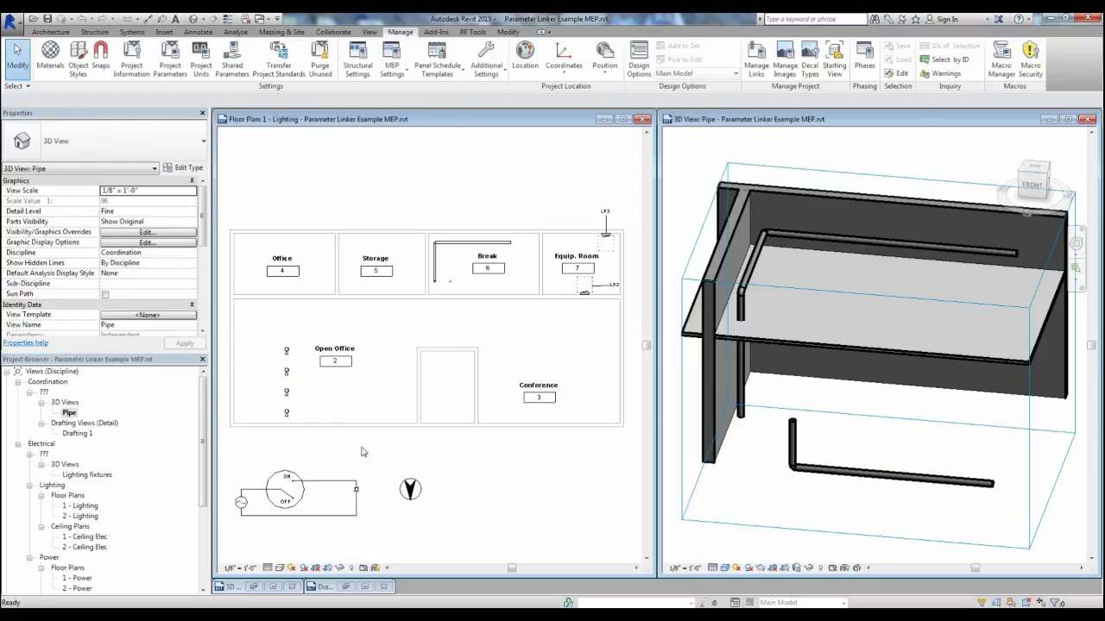
# Expand the discrepancies between linked elements in the Parameter Linker, then update all parameters and close the tool.
pyautogui.click(474, 32)
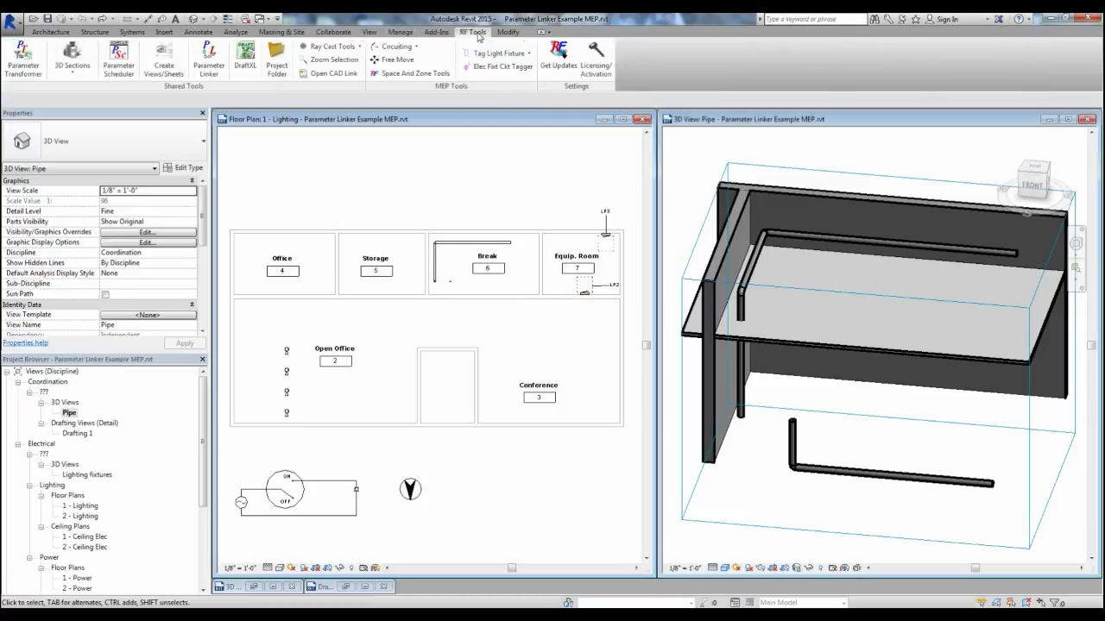
pyautogui.click(209, 62)
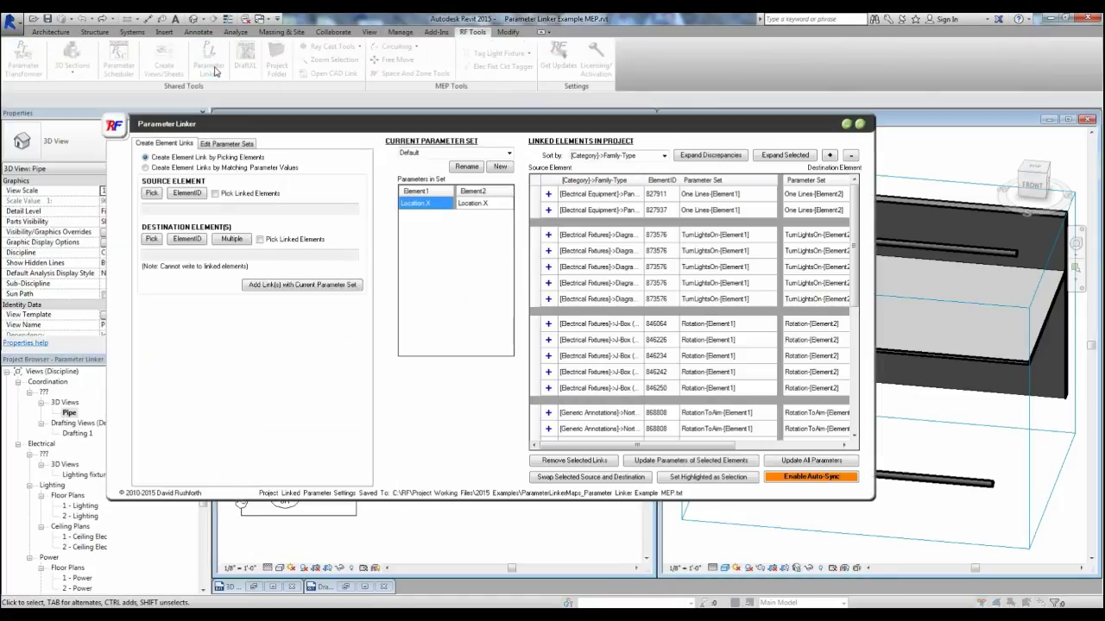
pyautogui.click(713, 155)
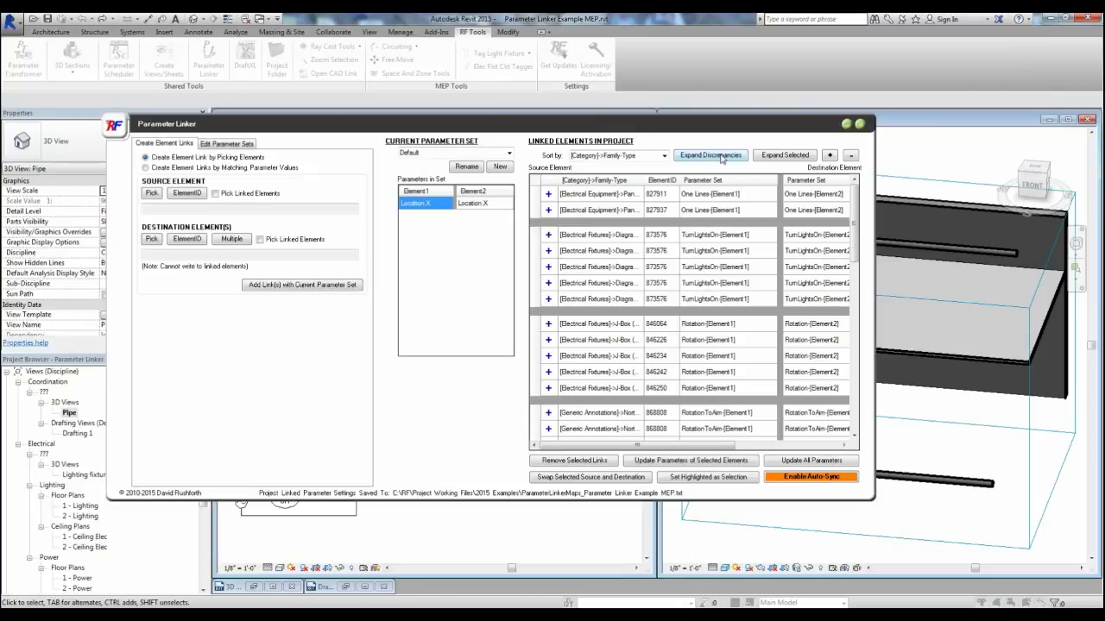
pyautogui.moveTo(853, 246); pyautogui.dragTo(858, 347)
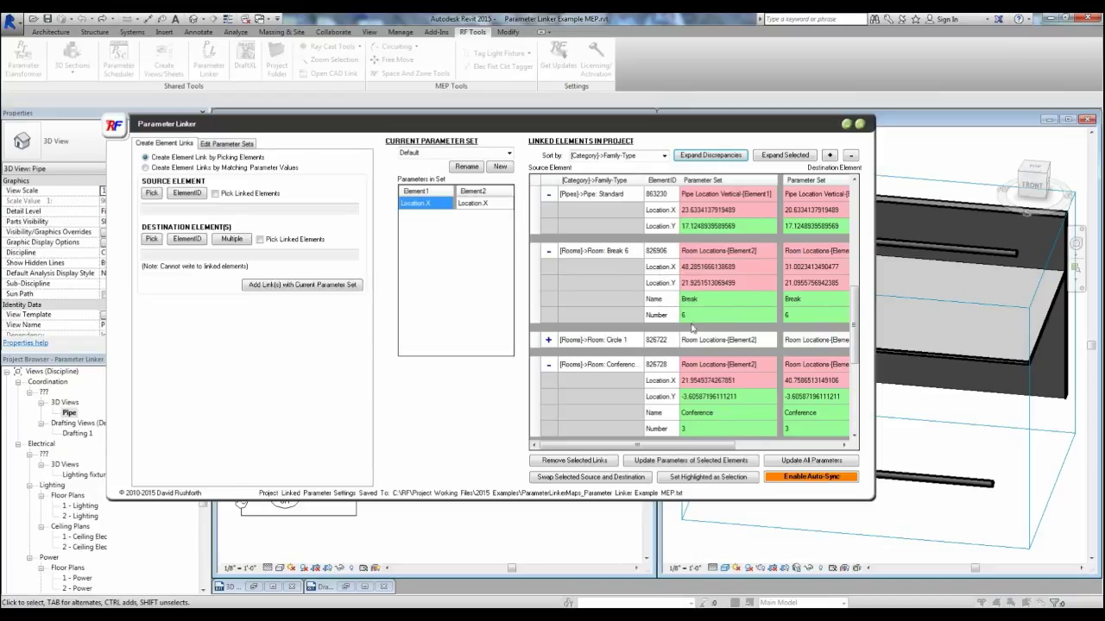
pyautogui.click(800, 461)
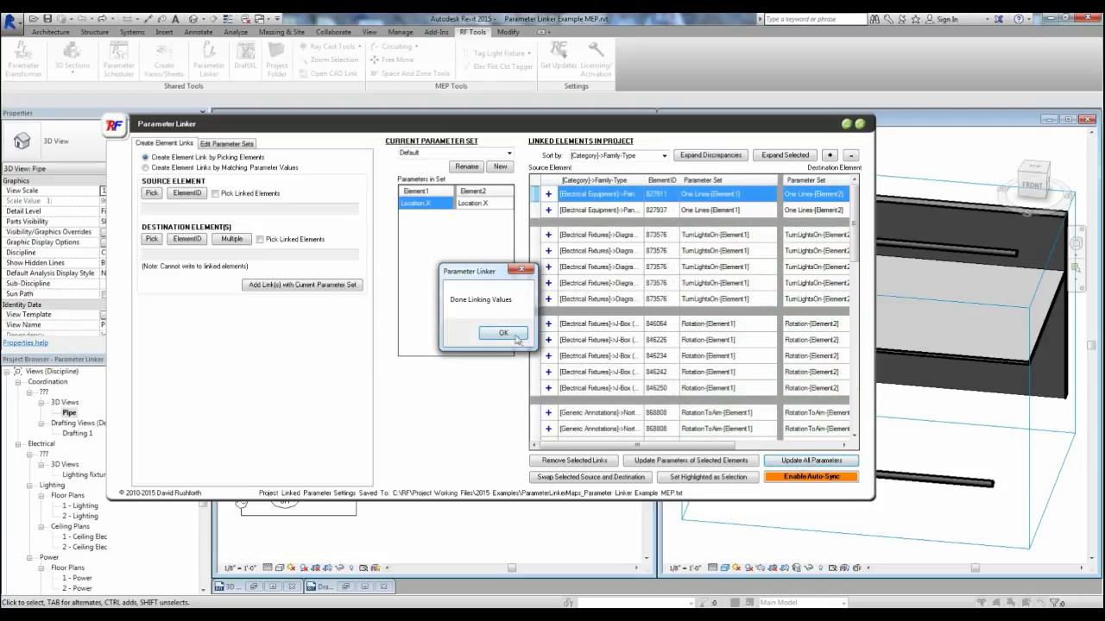
pyautogui.click(504, 333)
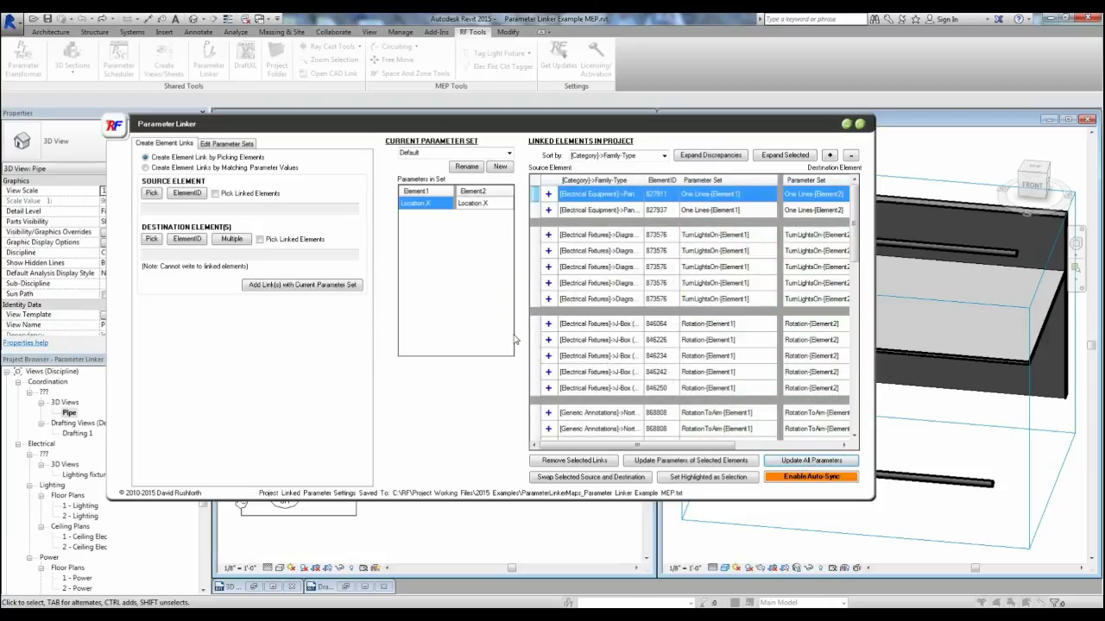
pyautogui.click(861, 125)
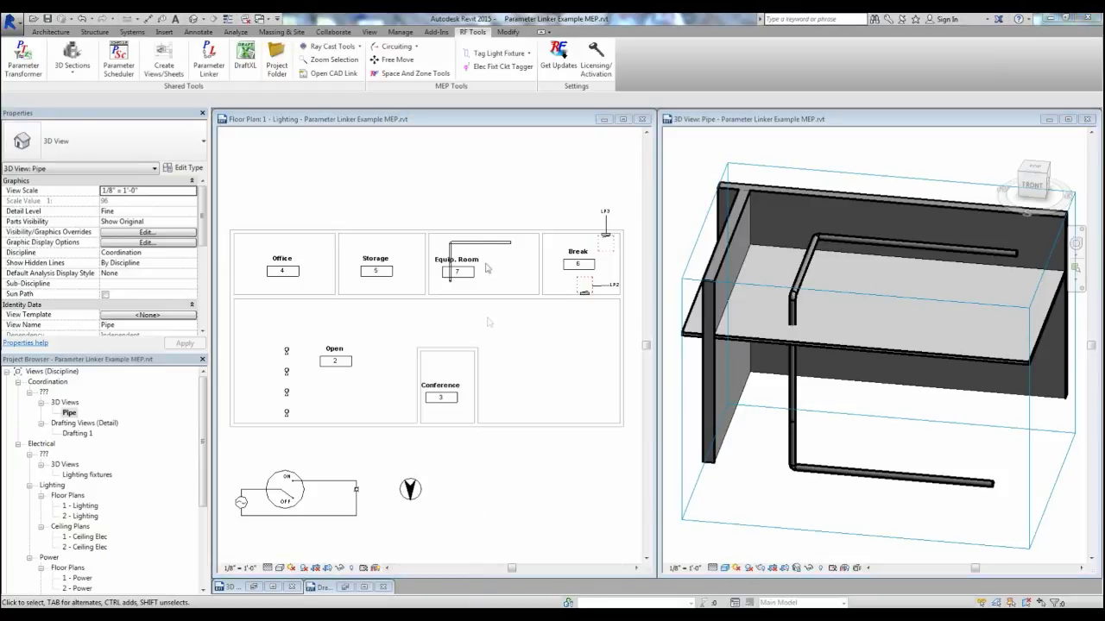
# Enable Auto-Sync in the Parameter Linker and restore the Drafting 1 view beside the lighting floor plan.
pyautogui.click(210, 61)
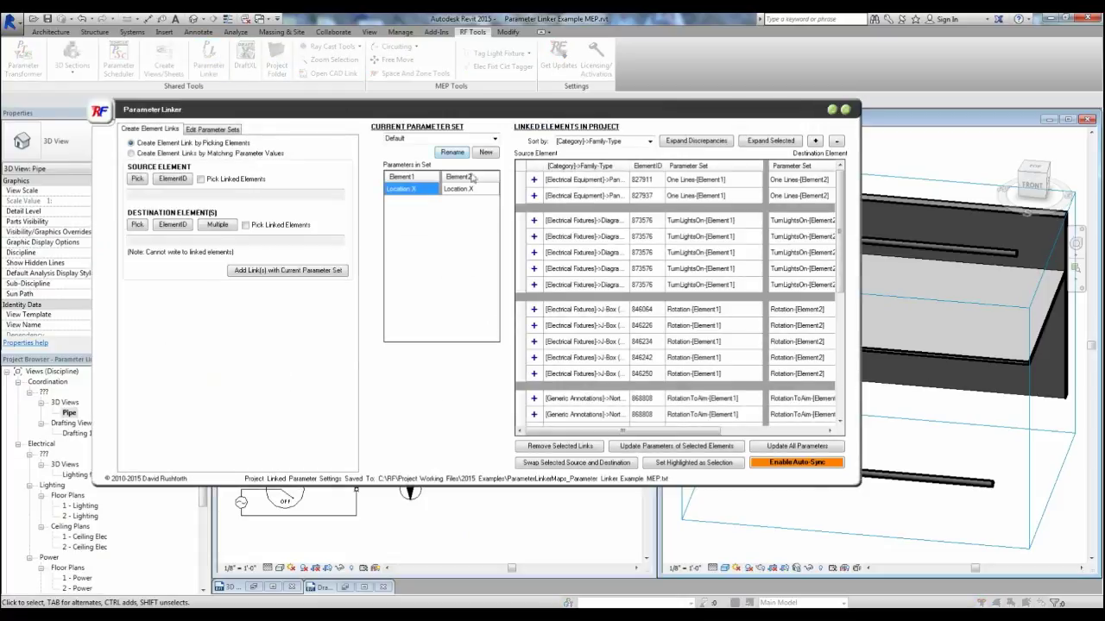
pyautogui.click(776, 464)
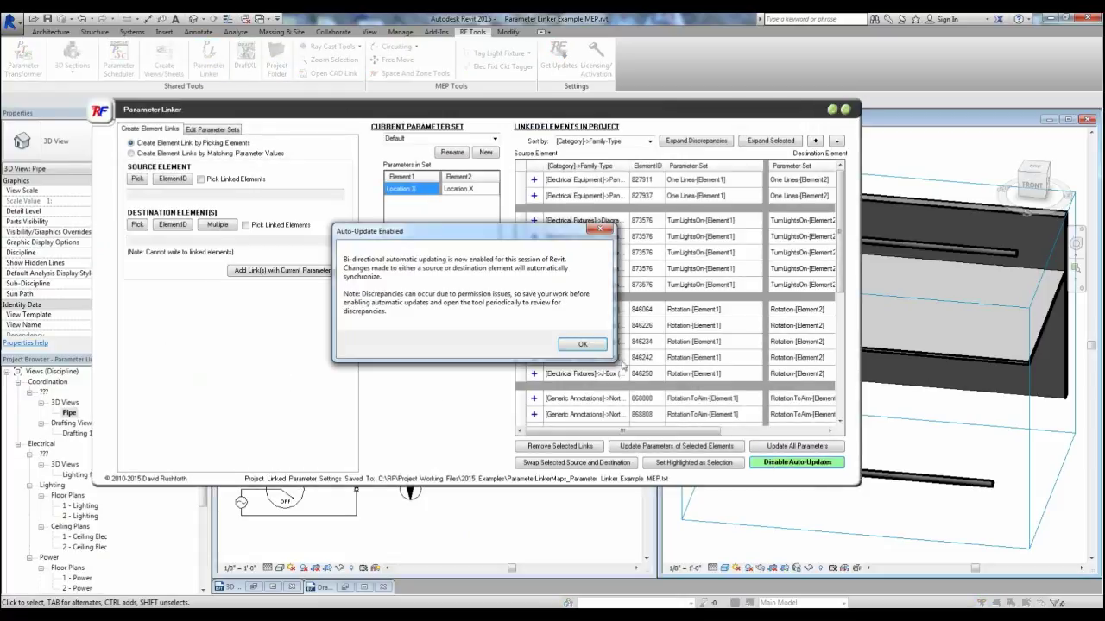
pyautogui.click(585, 344)
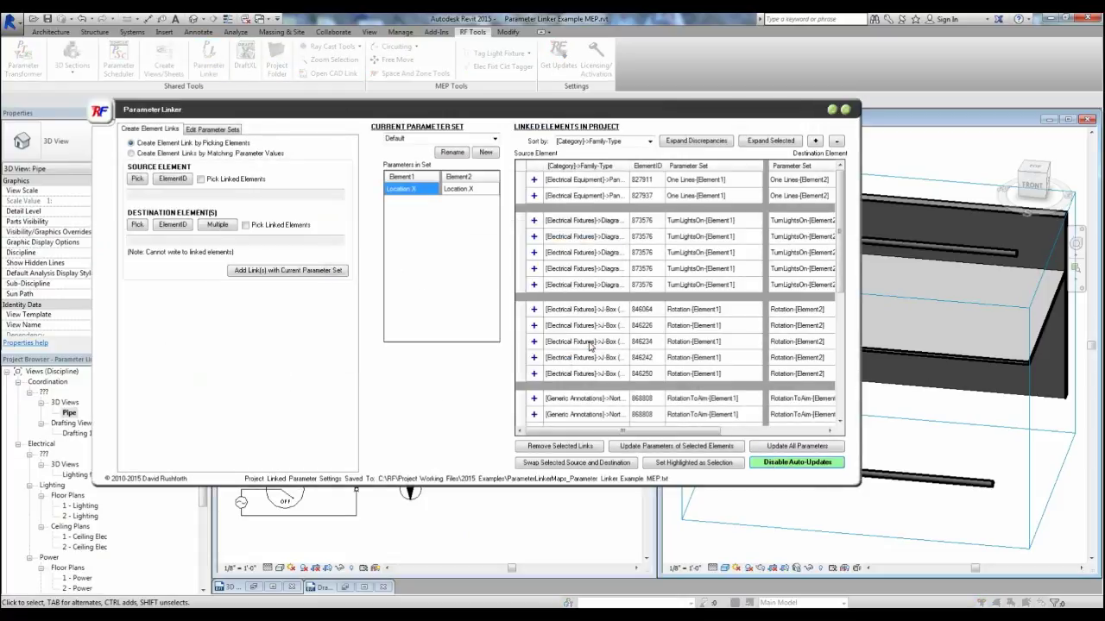
pyautogui.click(845, 110)
pyautogui.click(349, 591)
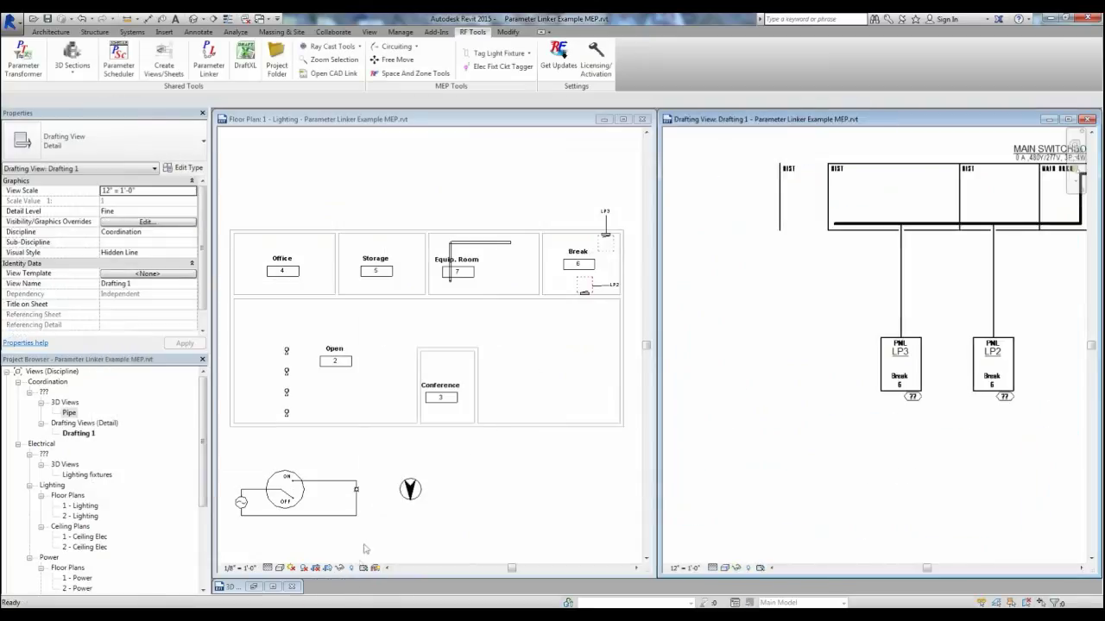
# Set the Name of the LP3 panelboard in the lighting floor plan to LP3QQQQQQ.
pyautogui.click(607, 240)
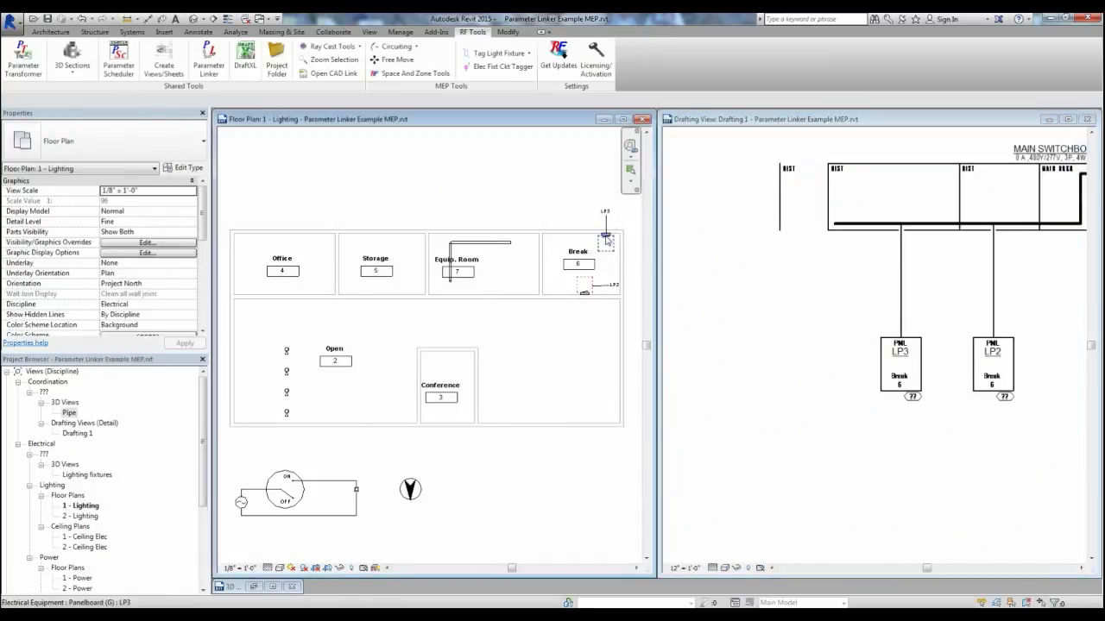
pyautogui.click(607, 240)
pyautogui.scroll(-5, 201, 238)
pyautogui.scroll(-5, 201, 238)
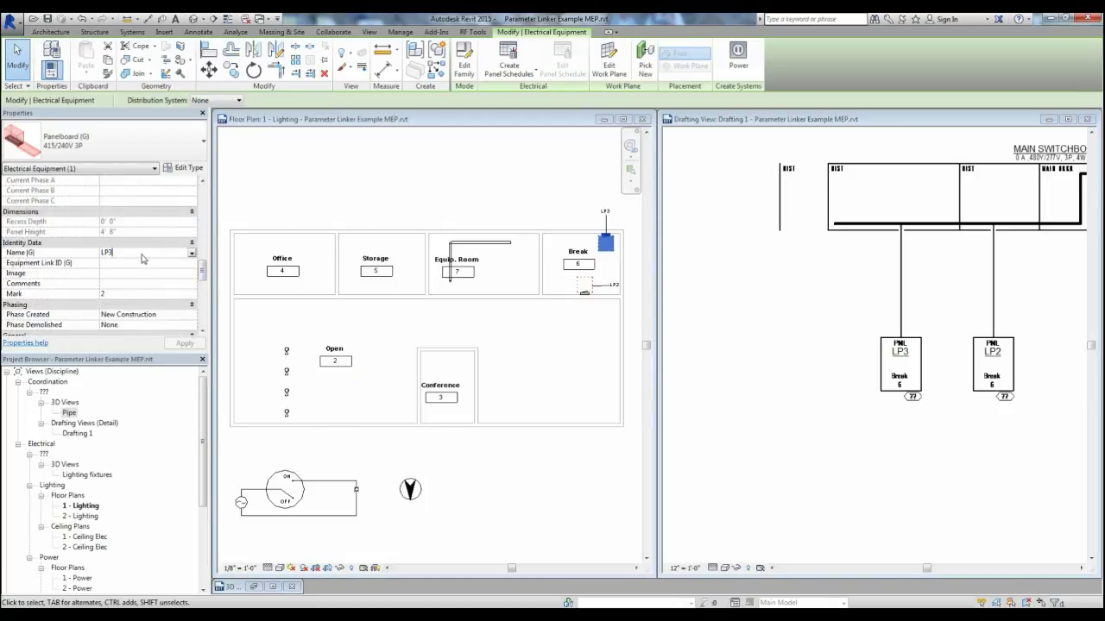
pyautogui.click(147, 255)
pyautogui.write('QQQQQQ')
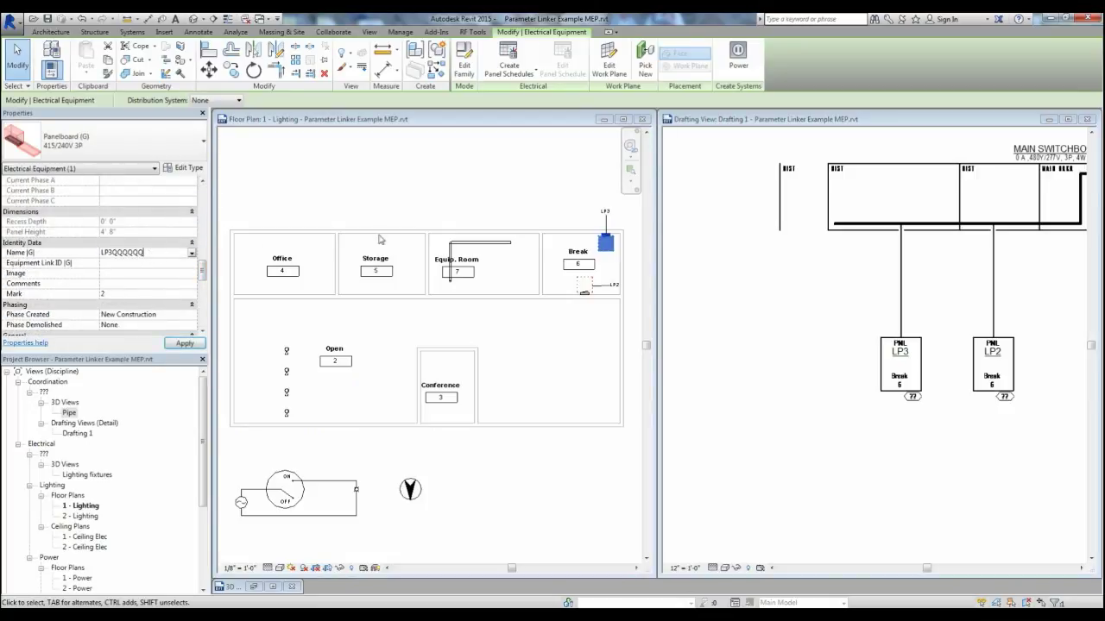
# Set the Name of the linked panel detail item in the Drafting 1 one-line diagram to LP3RRRR.
pyautogui.click(900, 362)
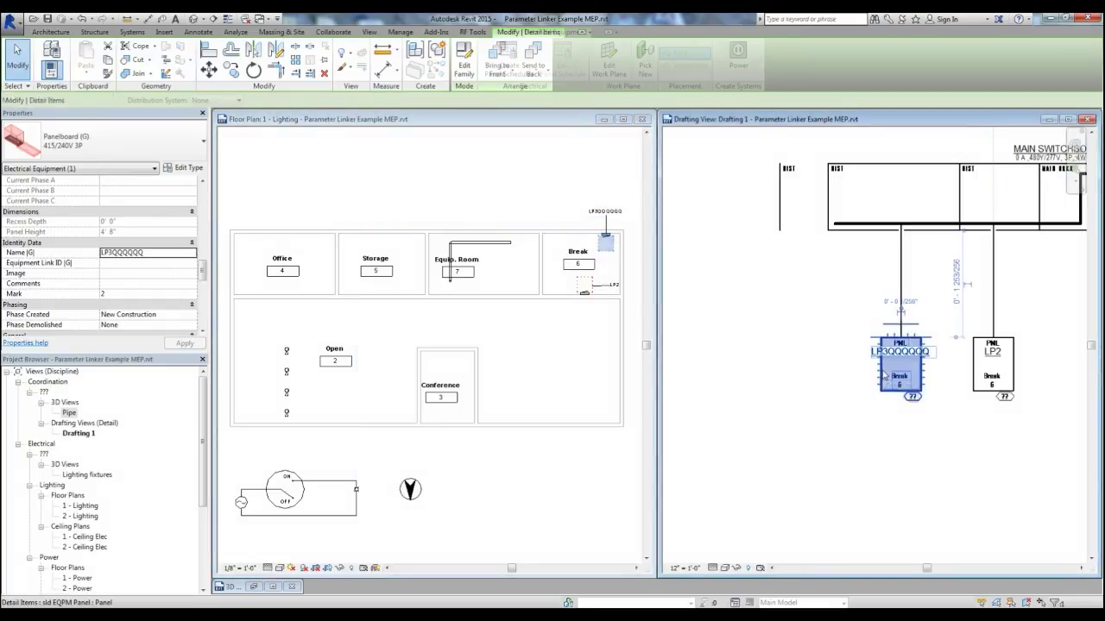
pyautogui.moveTo(153, 325); pyautogui.dragTo(119, 325)
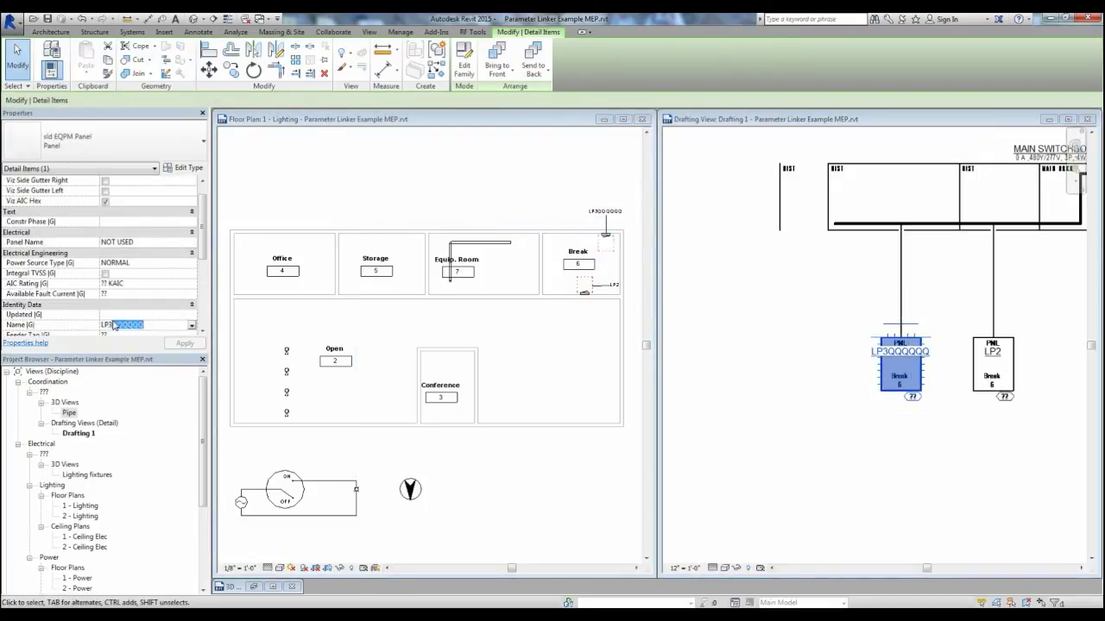
pyautogui.write('RRRR')
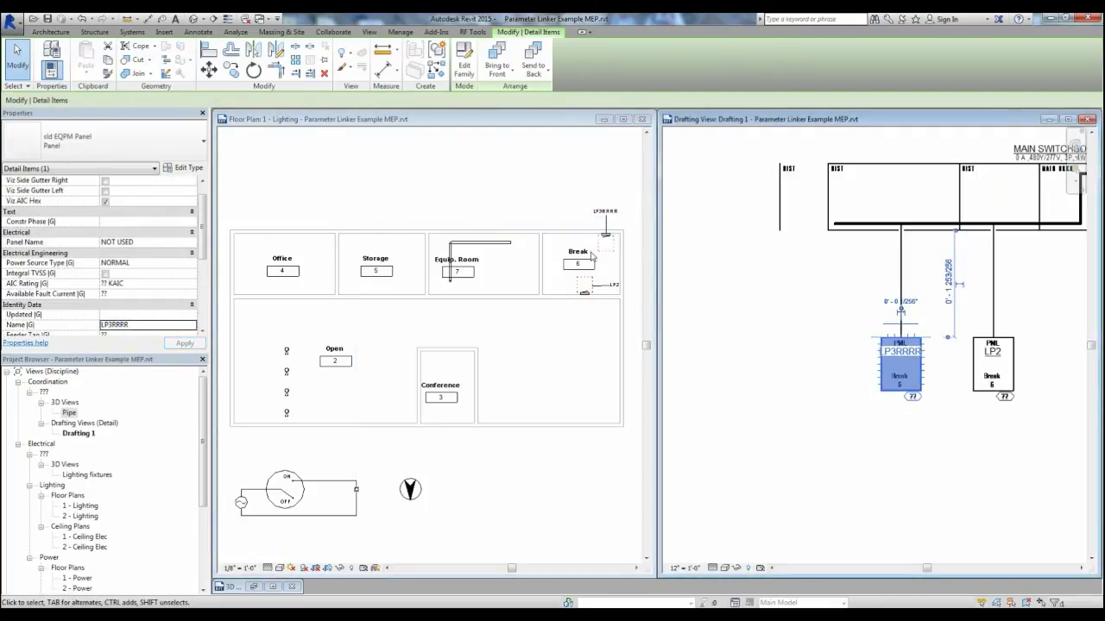
pyautogui.click(594, 253)
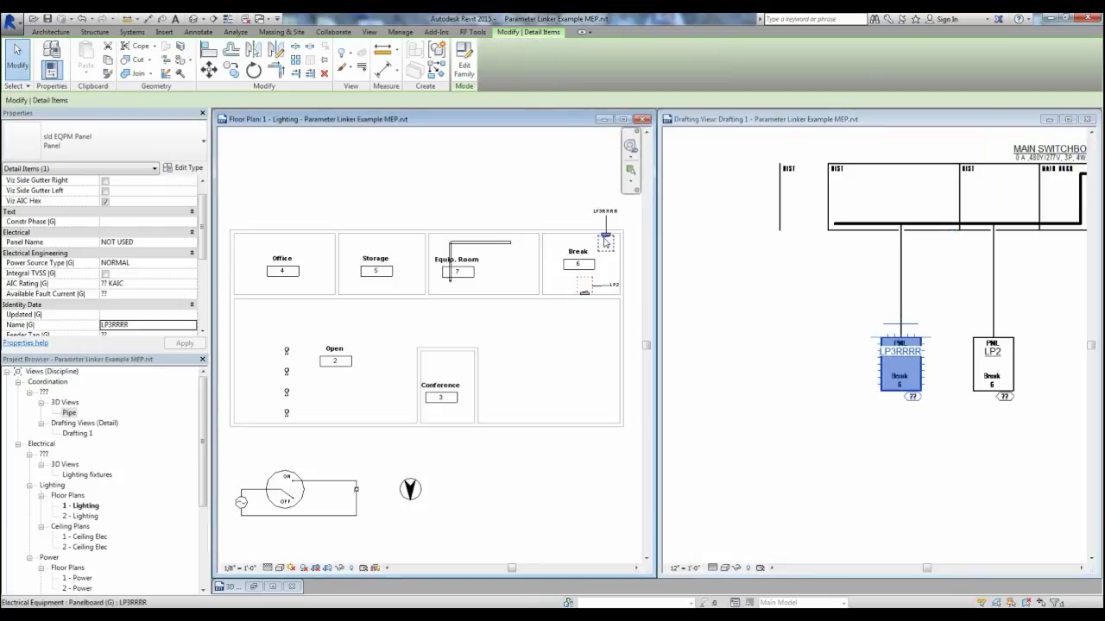
# Move the LP3RRRR and LP2 panelboards from the Break room into the Equip. Room on the floor plan.
pyautogui.click(606, 243)
pyautogui.moveTo(606, 243); pyautogui.dragTo(521, 240)
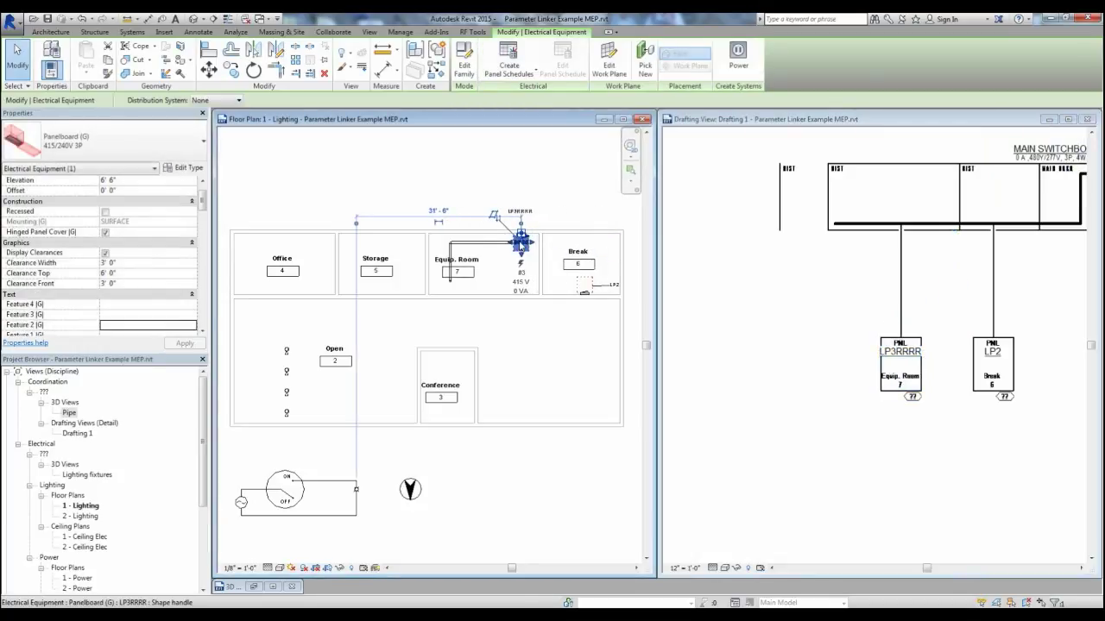
pyautogui.moveTo(521, 241); pyautogui.dragTo(520, 287)
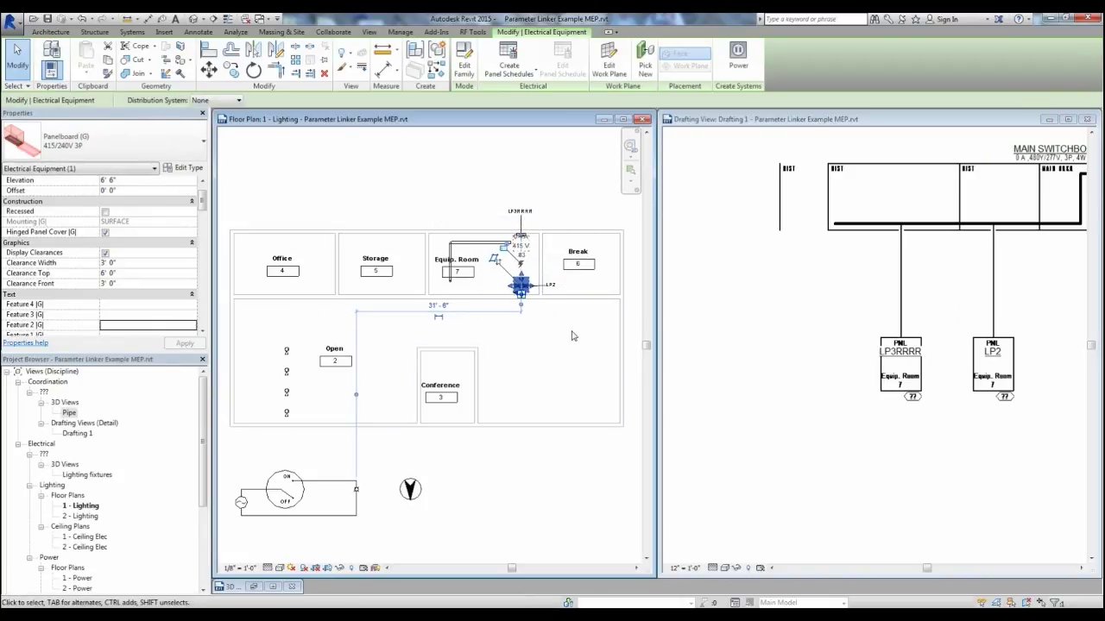
# Turn on Thin Lines and bring up the Lighting fixtures 3D view beside the lighting floor plan.
pyautogui.click(546, 449)
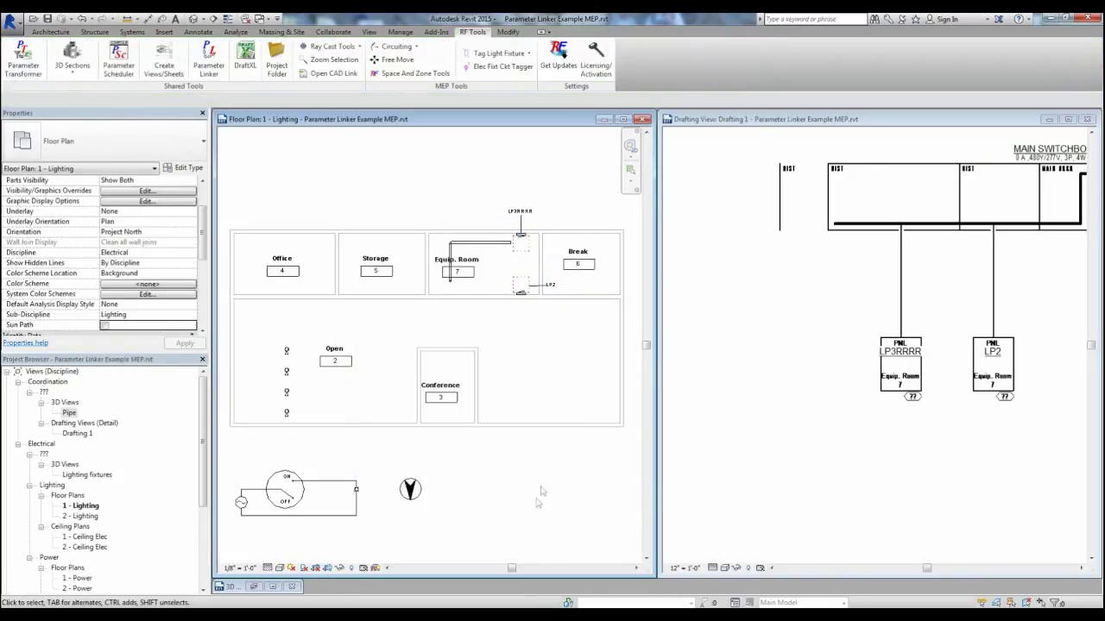
pyautogui.press('t')
pyautogui.press('l')
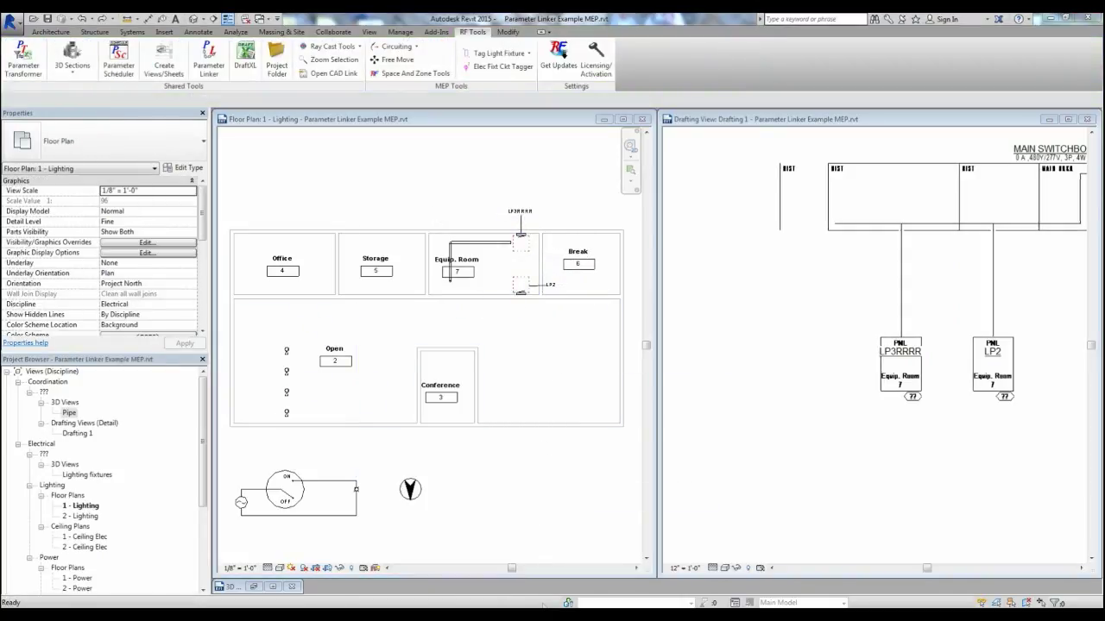
pyautogui.click(255, 587)
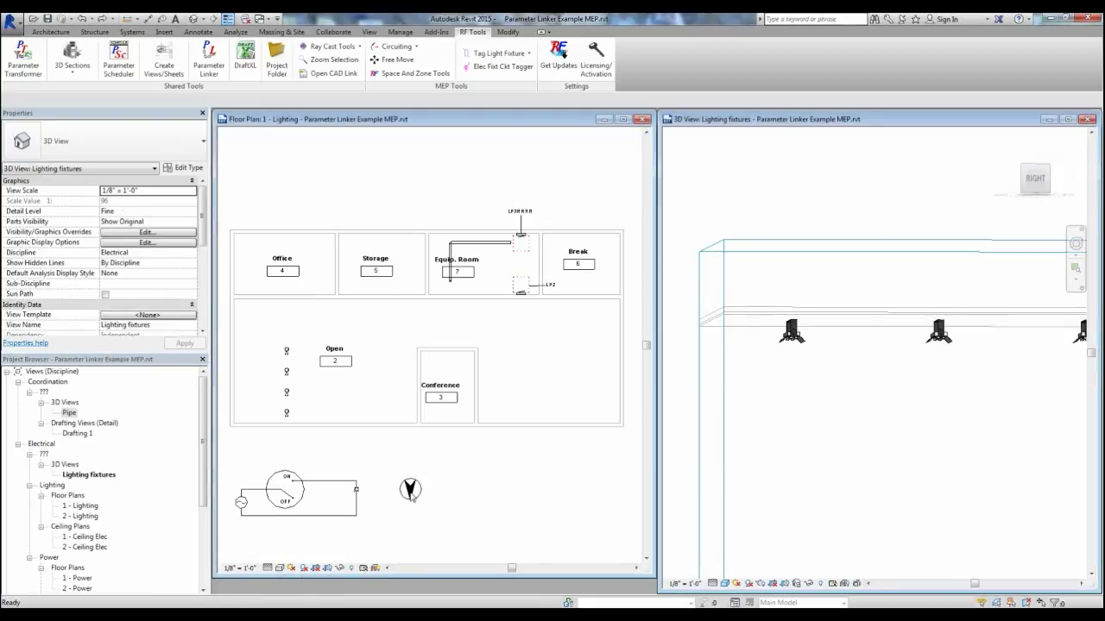
# Rotate the north arrow annotation below the floor plan about 49° counterclockwise.
pyautogui.click(411, 492)
pyautogui.press('r')
pyautogui.press('o')
pyautogui.click(412, 540)
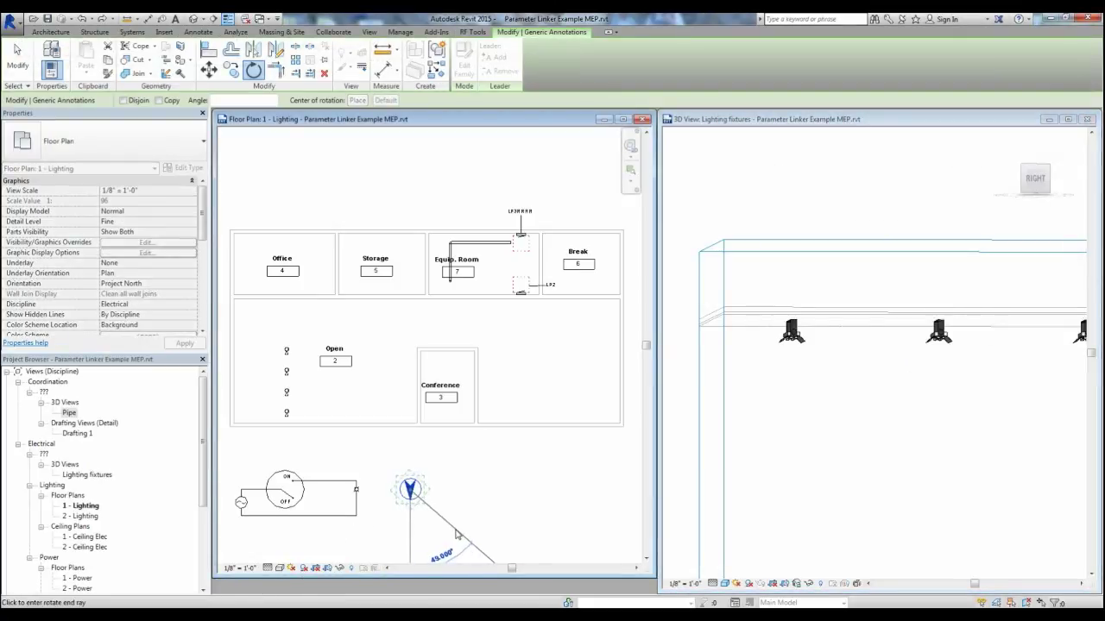
pyautogui.click(455, 533)
# Rotate the north arrow annotation back clockwise past straight down, so it points down and to the left on the plan.
pyautogui.press('r')
pyautogui.press('o')
pyautogui.click(466, 548)
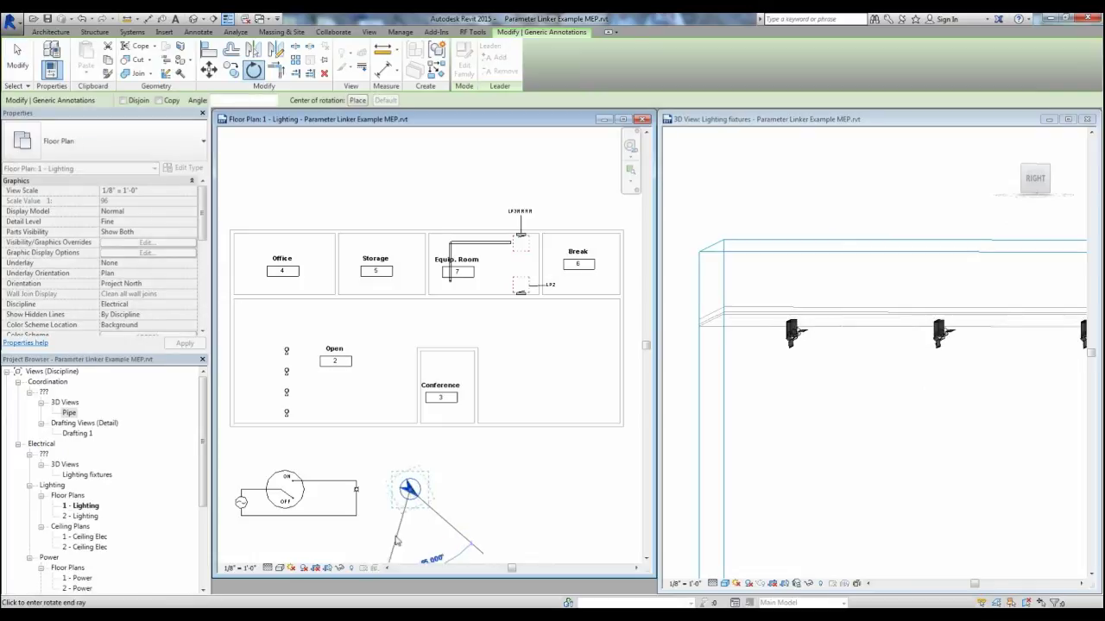
pyautogui.click(382, 541)
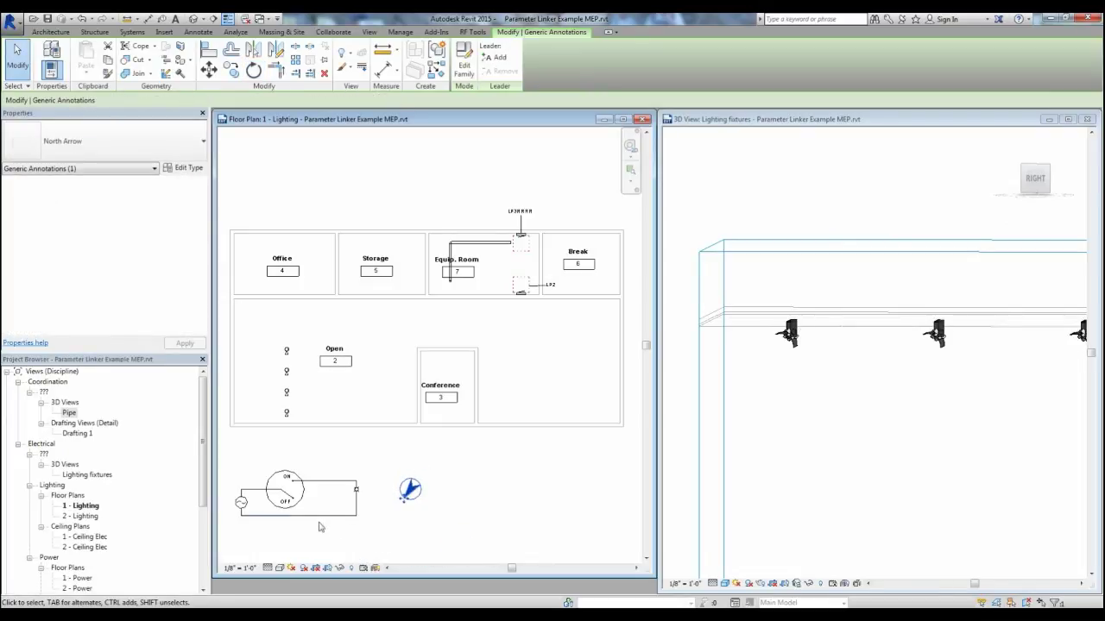
# Flip the work plane of the Diagram Switch below the floor plan to toggle it ON and back OFF.
pyautogui.scroll(4, 294, 505)
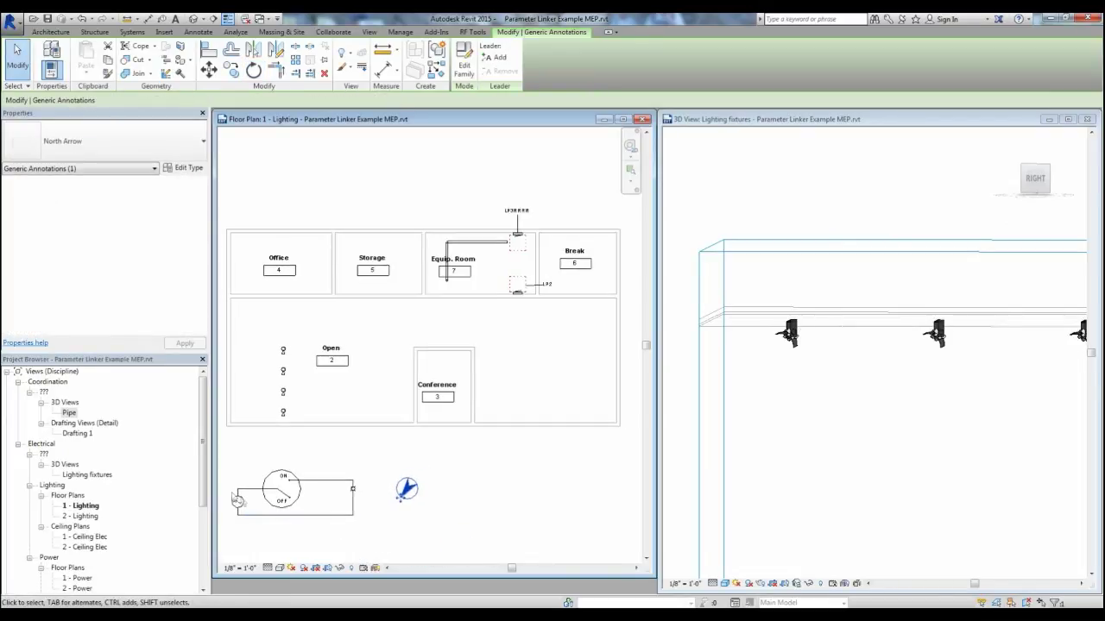
pyautogui.scroll(1, 289, 492)
pyautogui.click(289, 493)
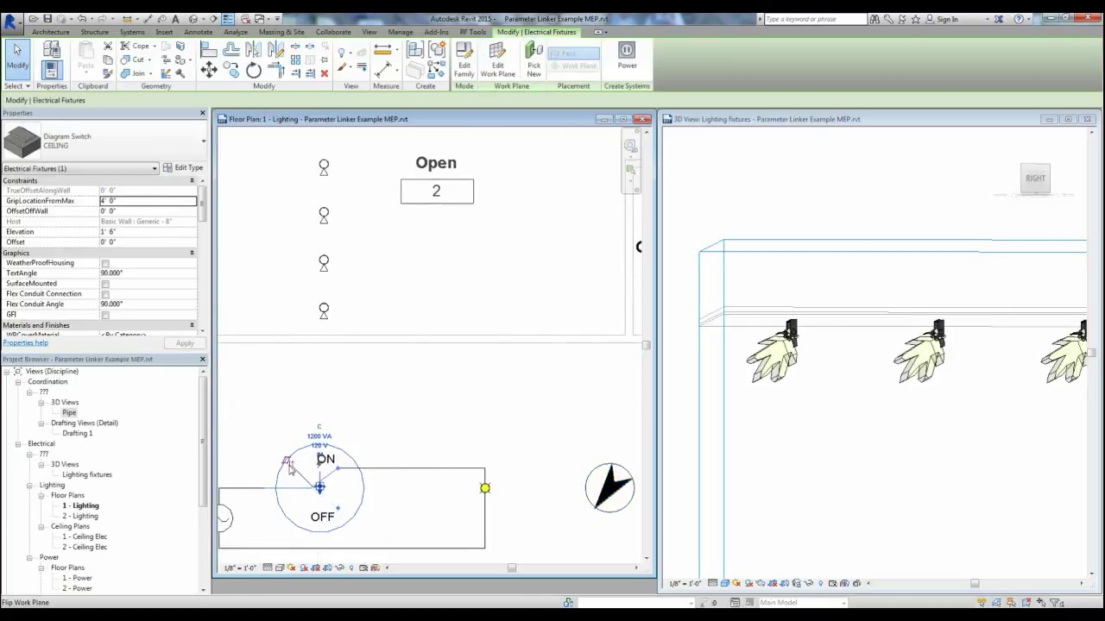
pyautogui.click(289, 467)
pyautogui.click(289, 466)
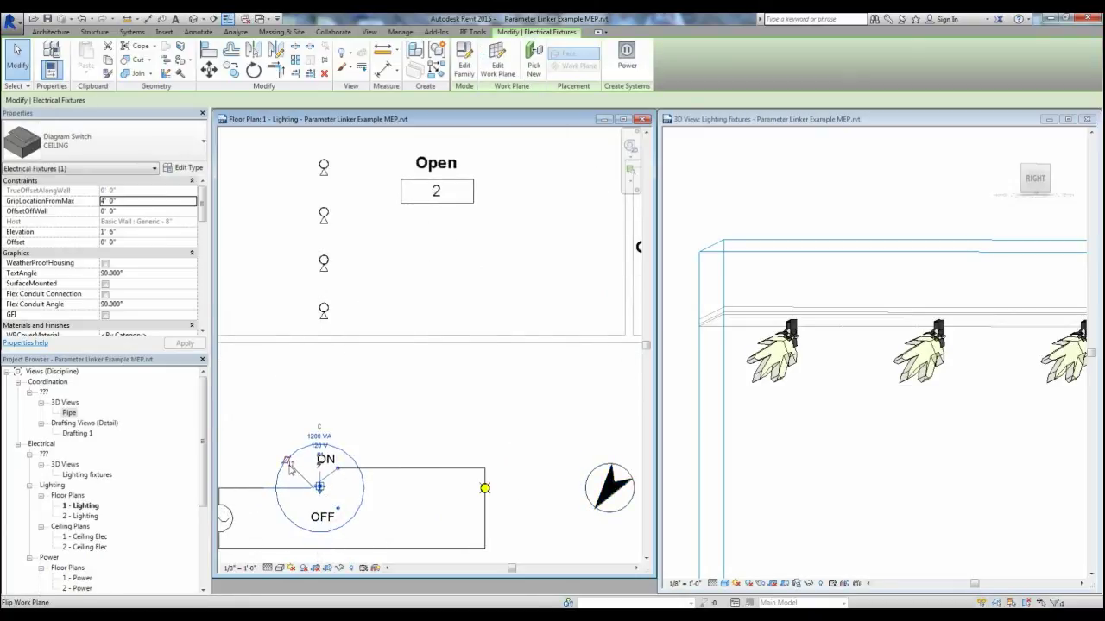
pyautogui.click(290, 466)
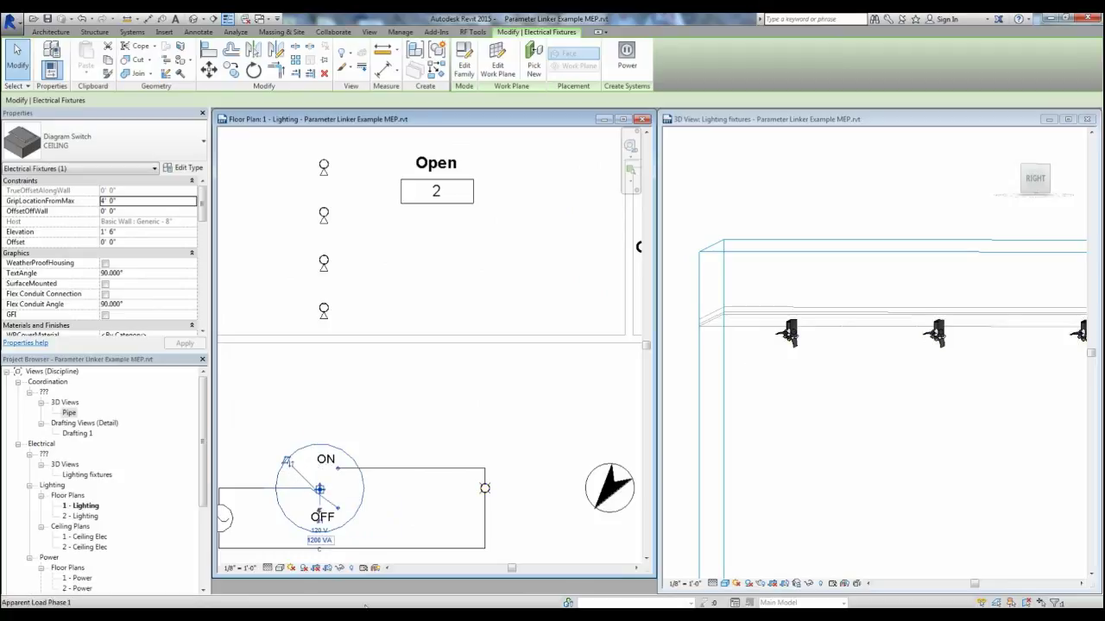
pyautogui.click(400, 538)
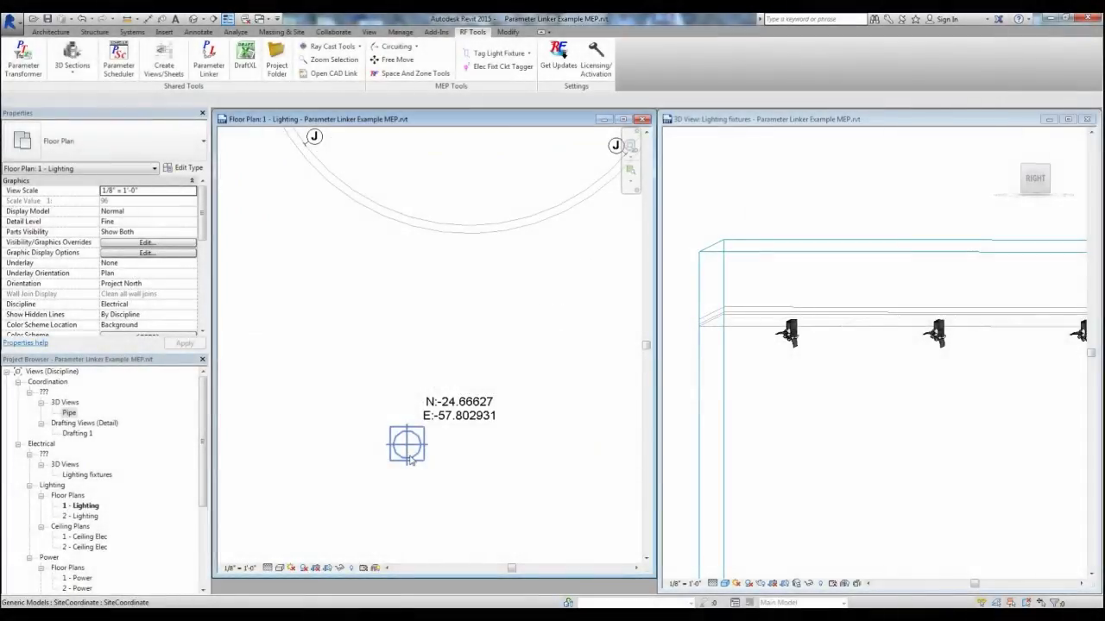
# Move the SiteCoordinate marker below the circular room up and left to about N -14.18, E -65.06.
pyautogui.click(412, 460)
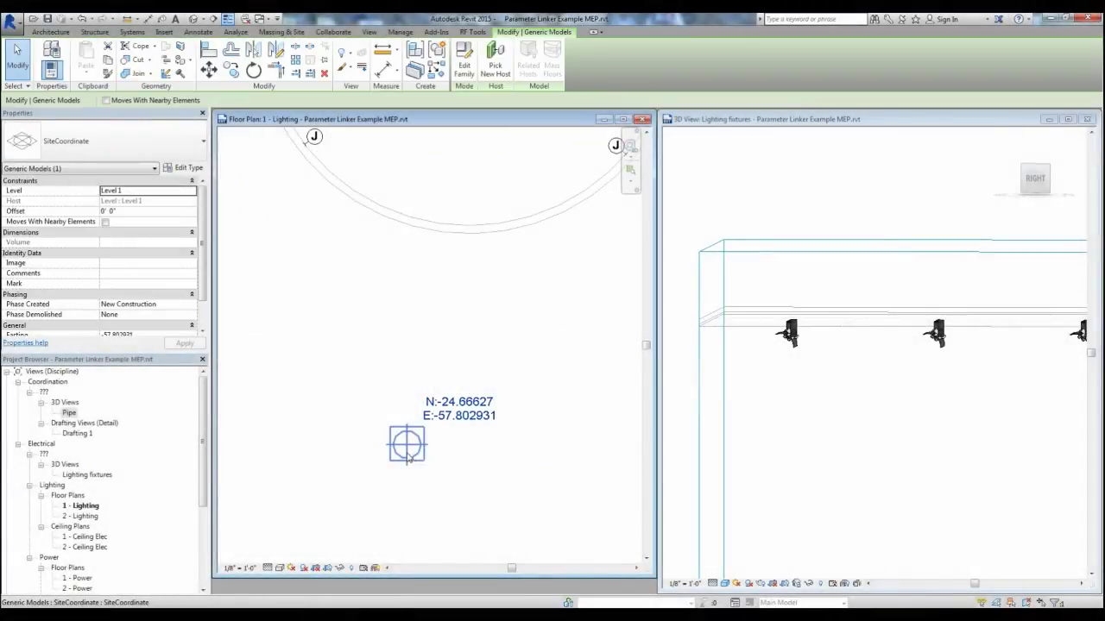
pyautogui.moveTo(411, 460)
pyautogui.mouseDown()
pyautogui.moveTo(361, 410)
pyautogui.moveTo(306, 382)
pyautogui.moveTo(501, 365)
pyautogui.moveTo(442, 341)
pyautogui.moveTo(323, 330)
pyautogui.mouseUp()
pyautogui.press('z')
pyautogui.press('f')
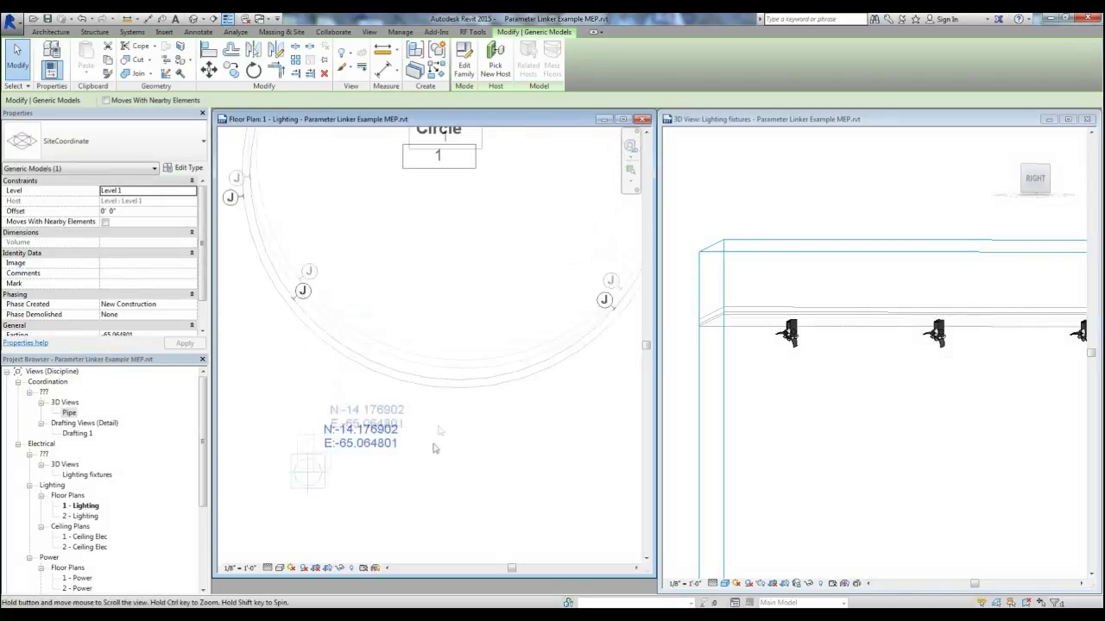
# Rehost the Circle room's lower-right J-box onto its upper-right wall and the upper-right J-box onto the lower-right wall using Pick New.
pyautogui.moveTo(423, 432); pyautogui.dragTo(417, 471, button='middle')
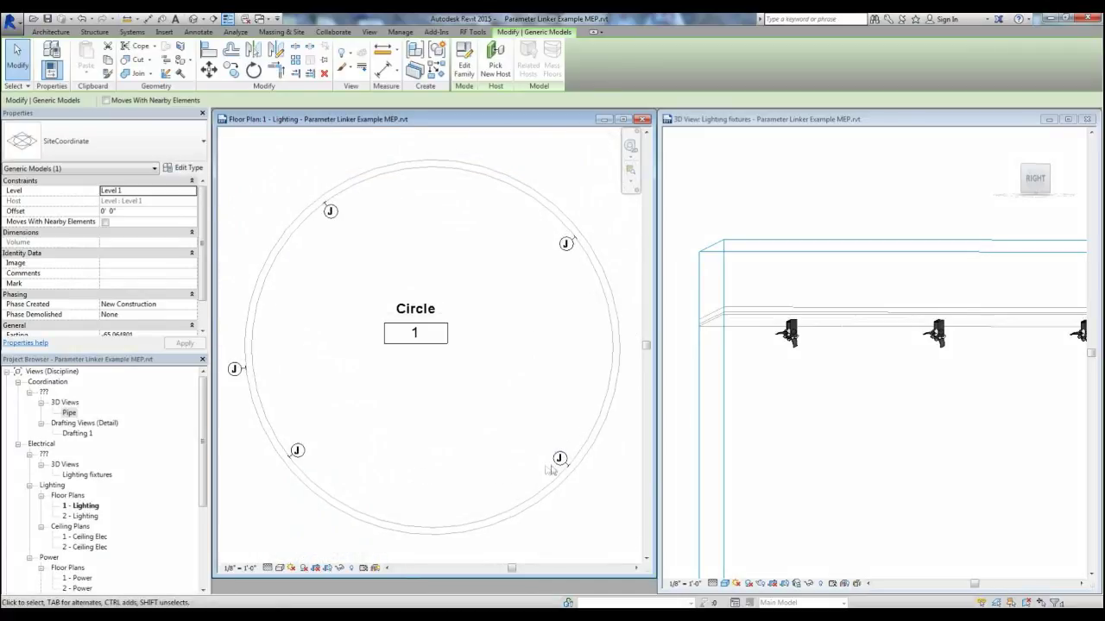
pyautogui.click(560, 459)
pyautogui.click(533, 59)
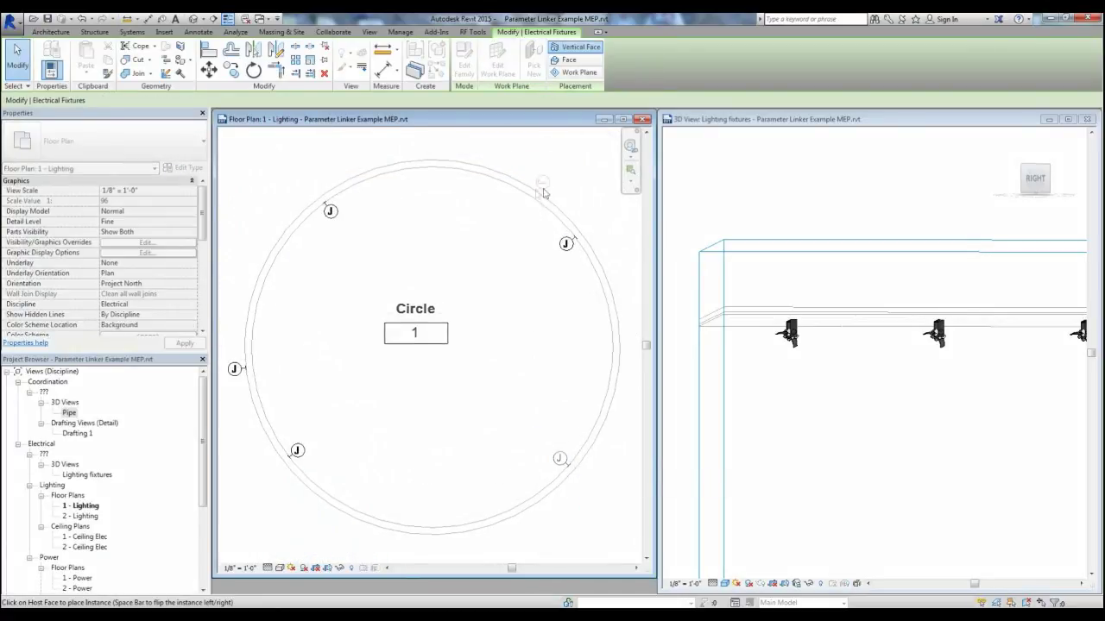
pyautogui.click(513, 197)
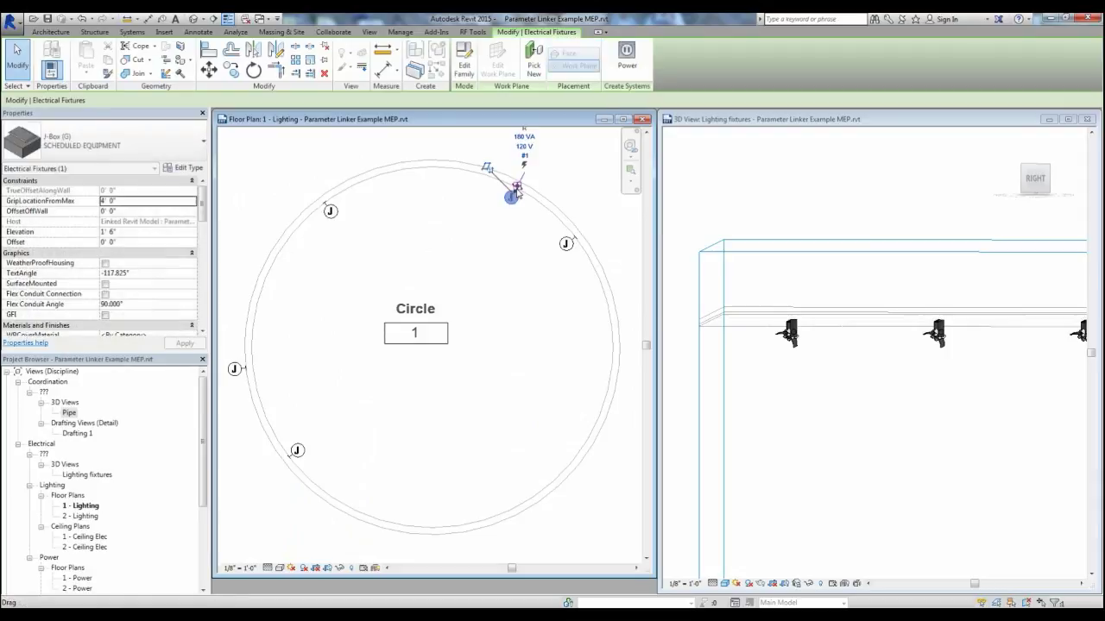
pyautogui.click(587, 417)
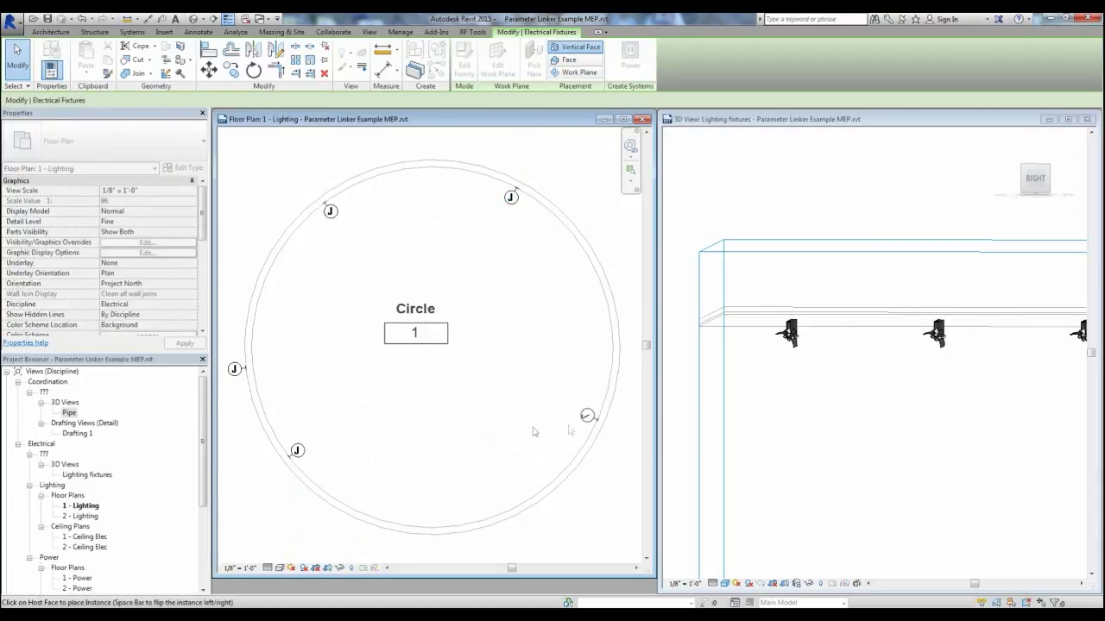
# Rehost the Circle room's lower-left J-box onto the right side of the circular wall using Pick New.
pyautogui.click(296, 450)
pyautogui.click(533, 59)
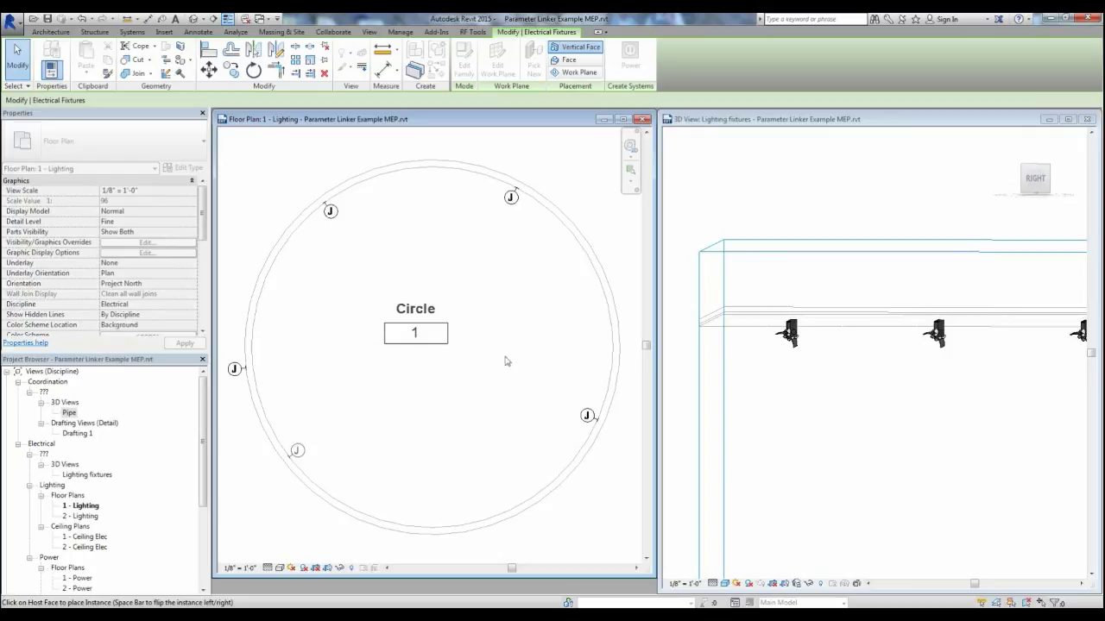
pyautogui.click(605, 315)
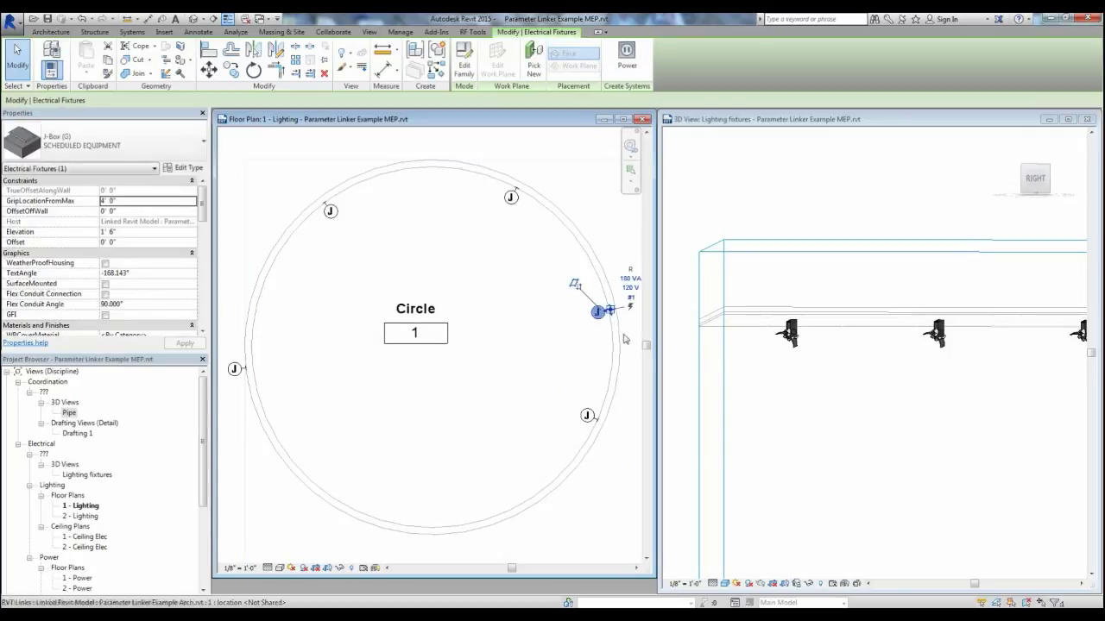
pyautogui.press('Escape')
pyautogui.press('Escape')
# Set up Parameter Linker links by matching parameter values, with Panelboard (G) electrical equipment as source and Detail Items as destination.
pyautogui.click(209, 62)
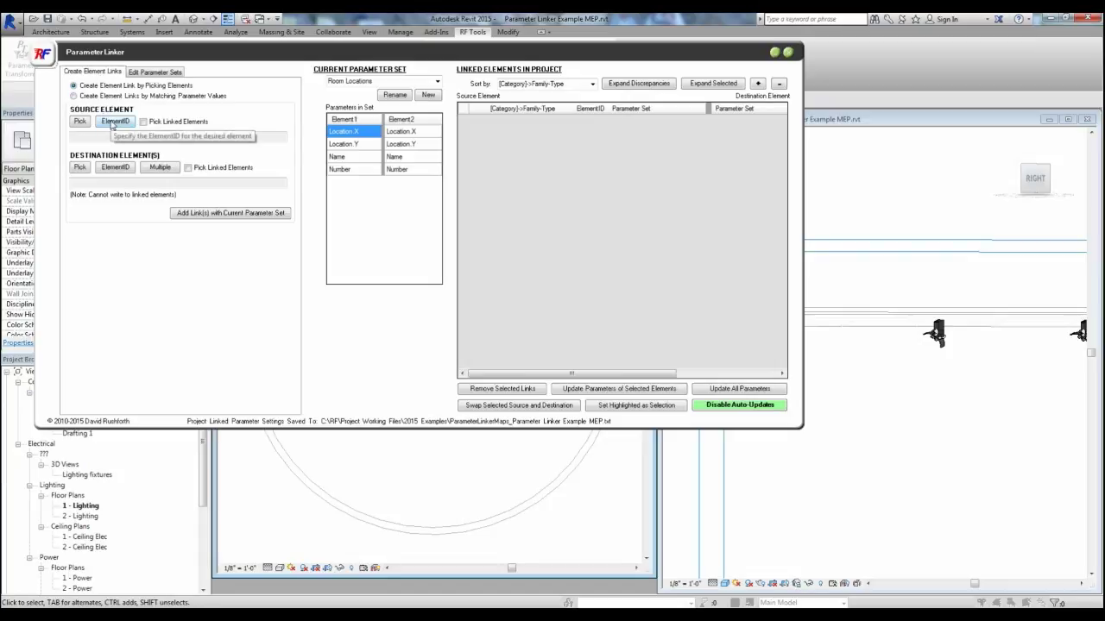
pyautogui.click(76, 96)
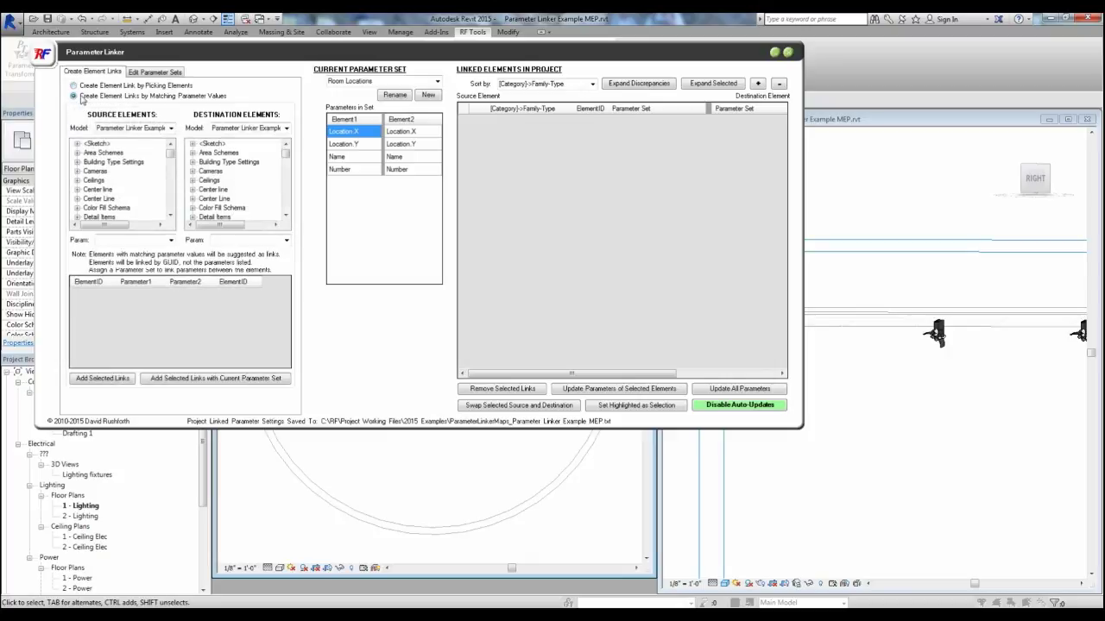
pyautogui.moveTo(171, 152); pyautogui.dragTo(172, 162)
pyautogui.click(77, 190)
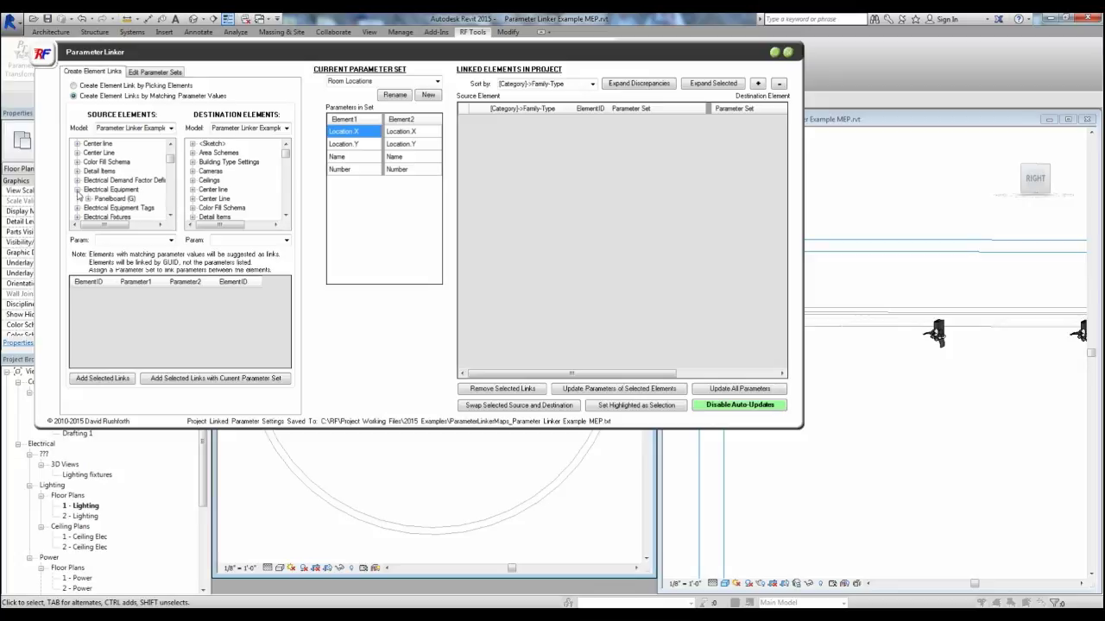
pyautogui.click(102, 198)
pyautogui.click(88, 199)
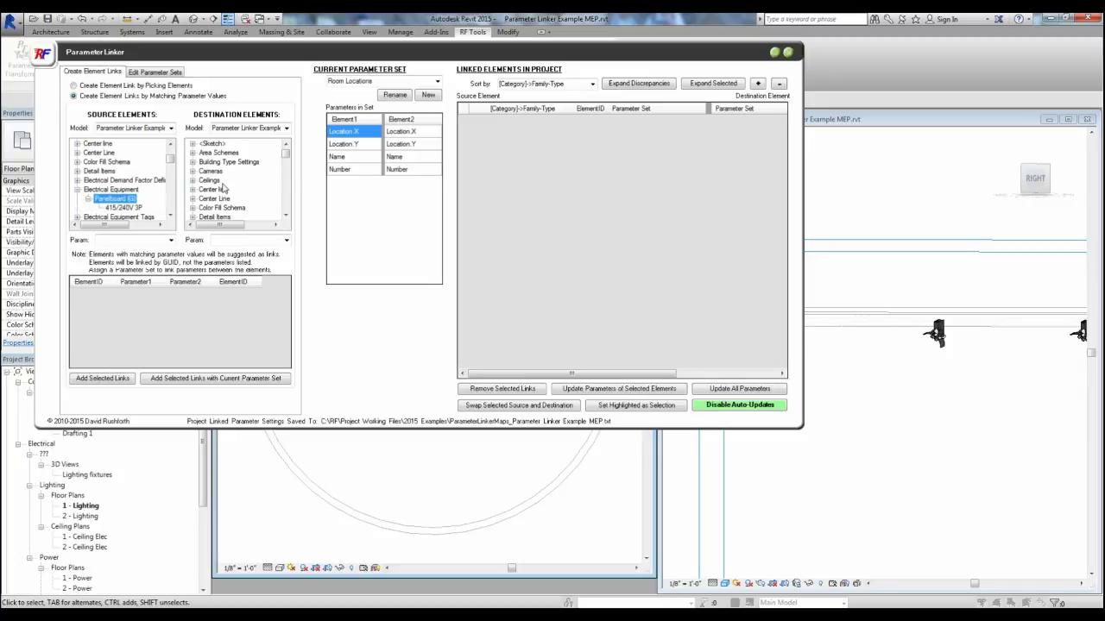
pyautogui.click(216, 216)
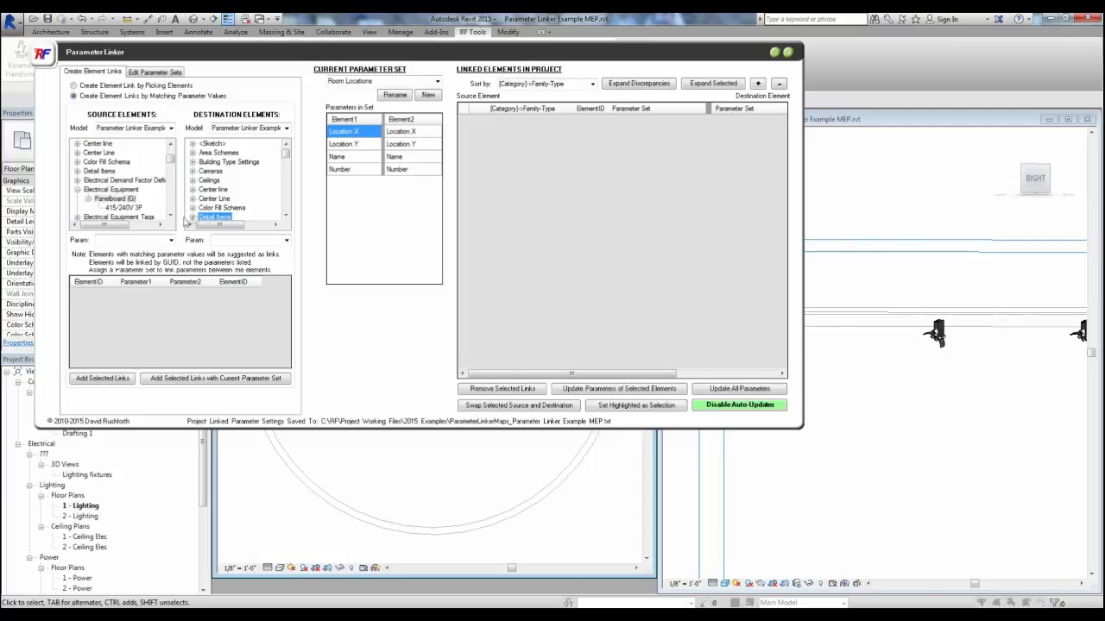
pyautogui.click(193, 208)
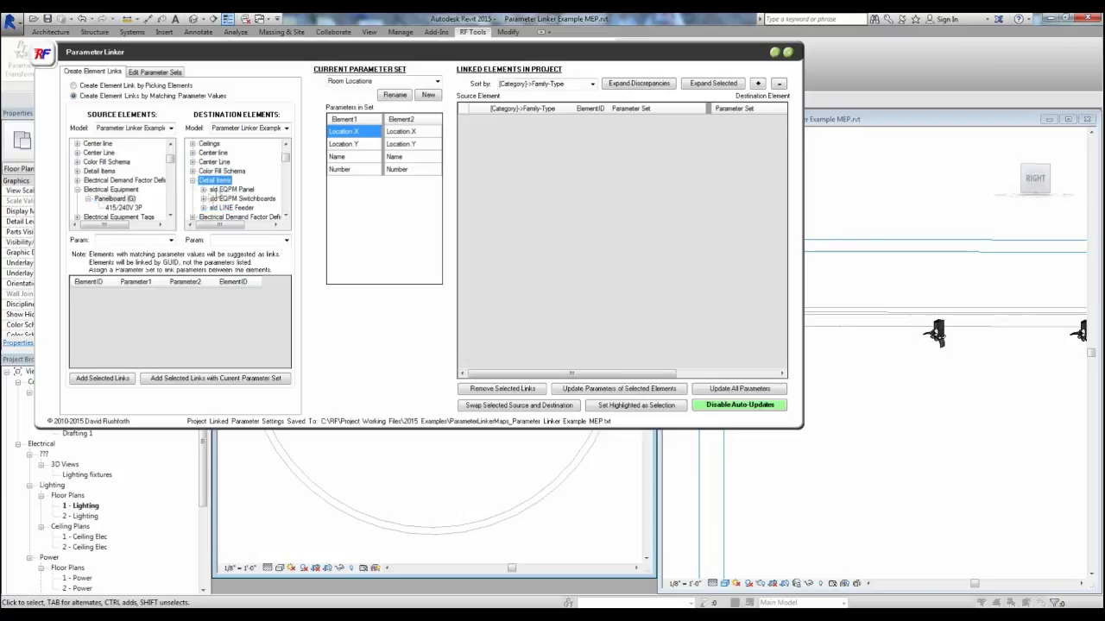
# Match the source panelboards and destination detail items by their Name (G) parameters.
pyautogui.click(171, 240)
pyautogui.scroll(-3, 170, 302)
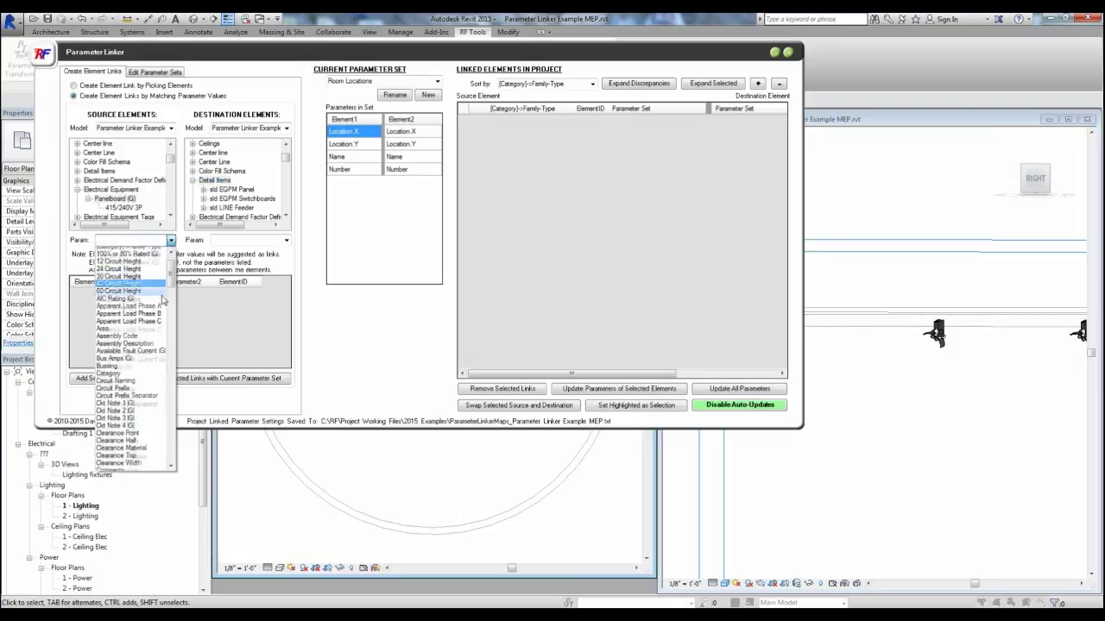
pyautogui.moveTo(170, 300); pyautogui.dragTo(171, 345)
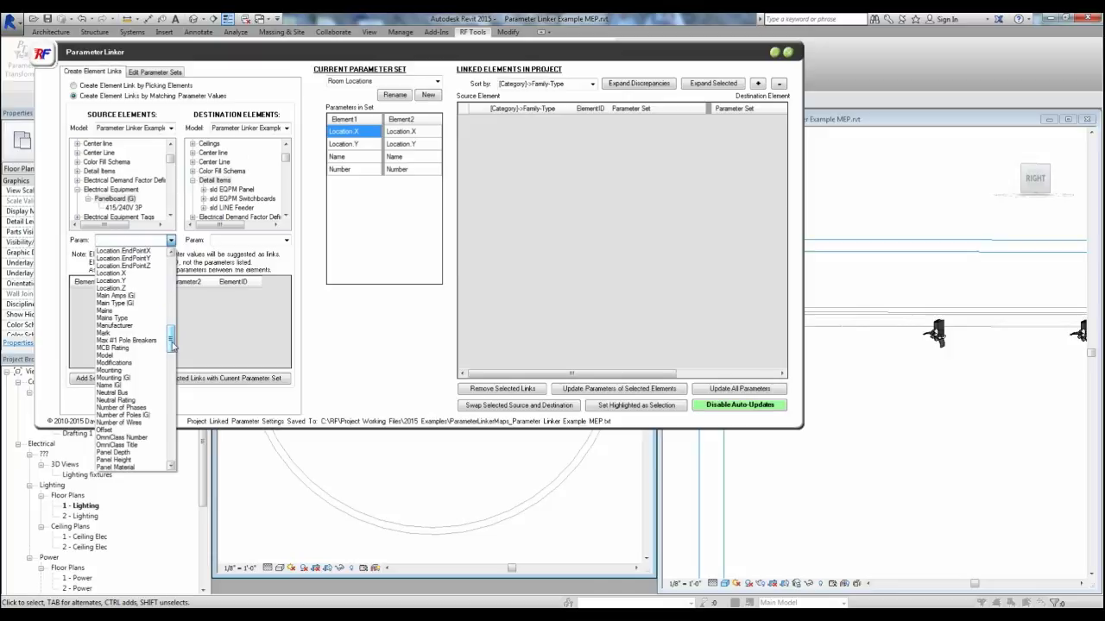
pyautogui.click(112, 385)
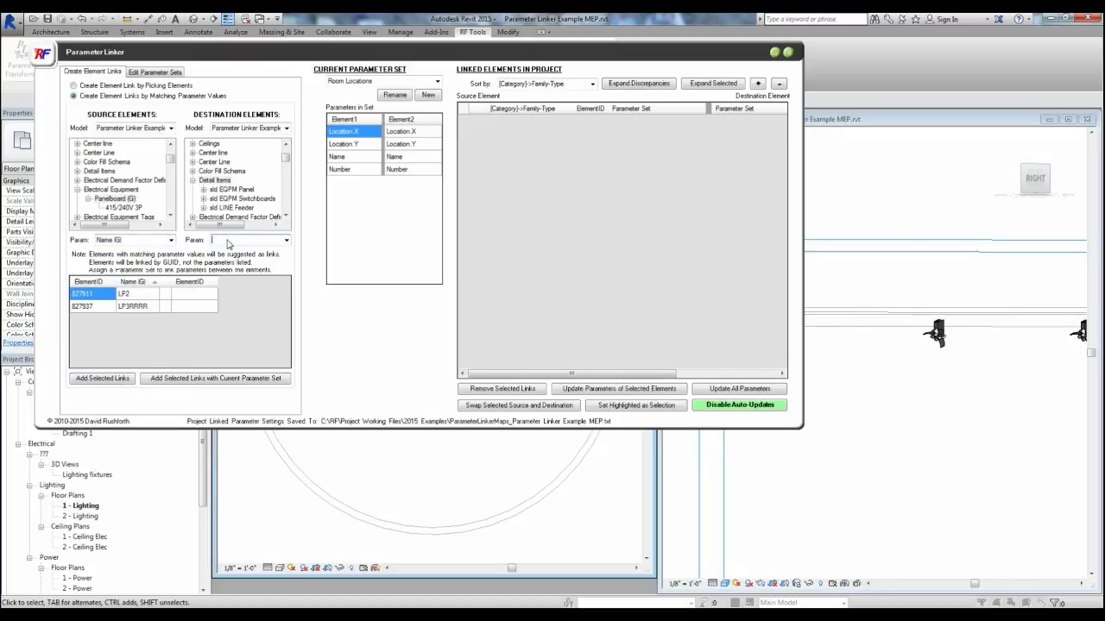
pyautogui.write('name (G')
pyautogui.press('Return')
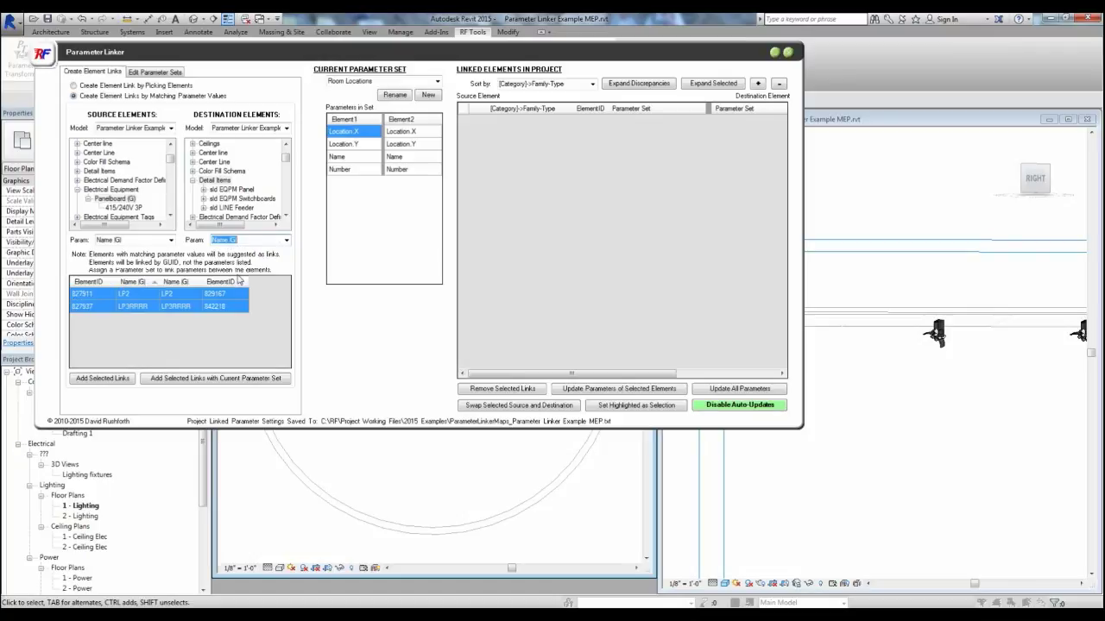
# Add the matched LP2 and LP3RRRR links with the One Lines parameter set and expand the LP2 link's parameters.
pyautogui.click(437, 82)
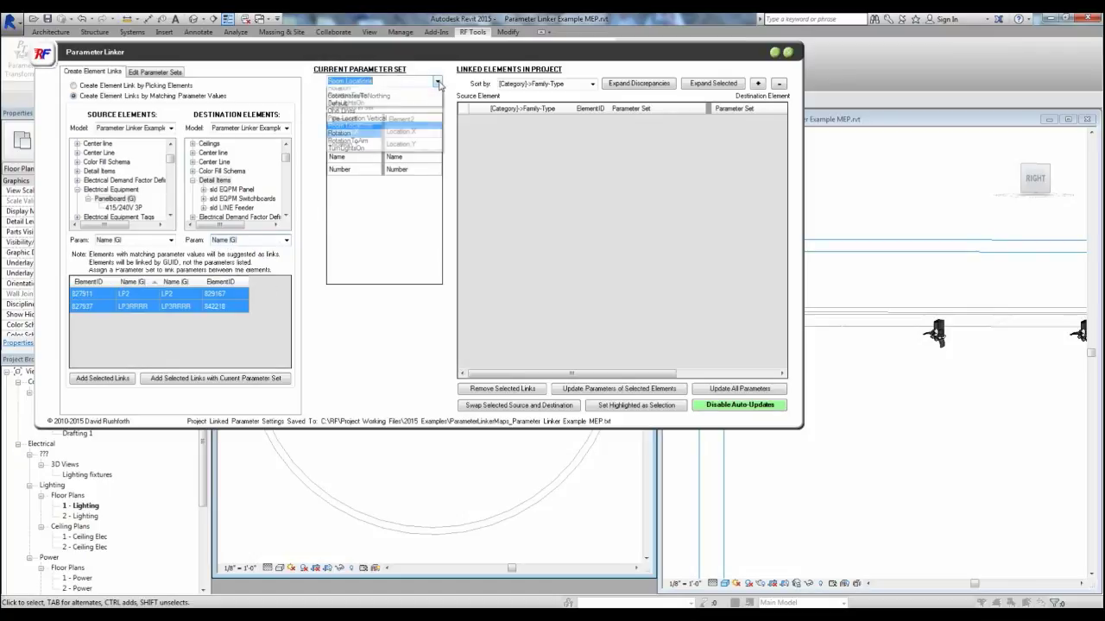
pyautogui.click(376, 115)
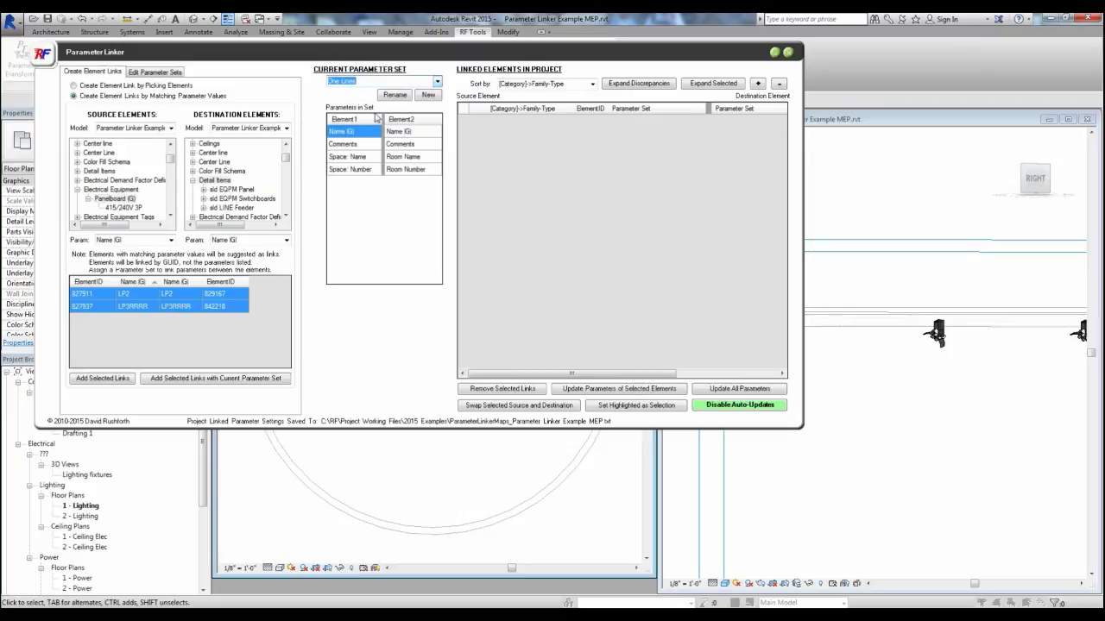
pyautogui.click(238, 379)
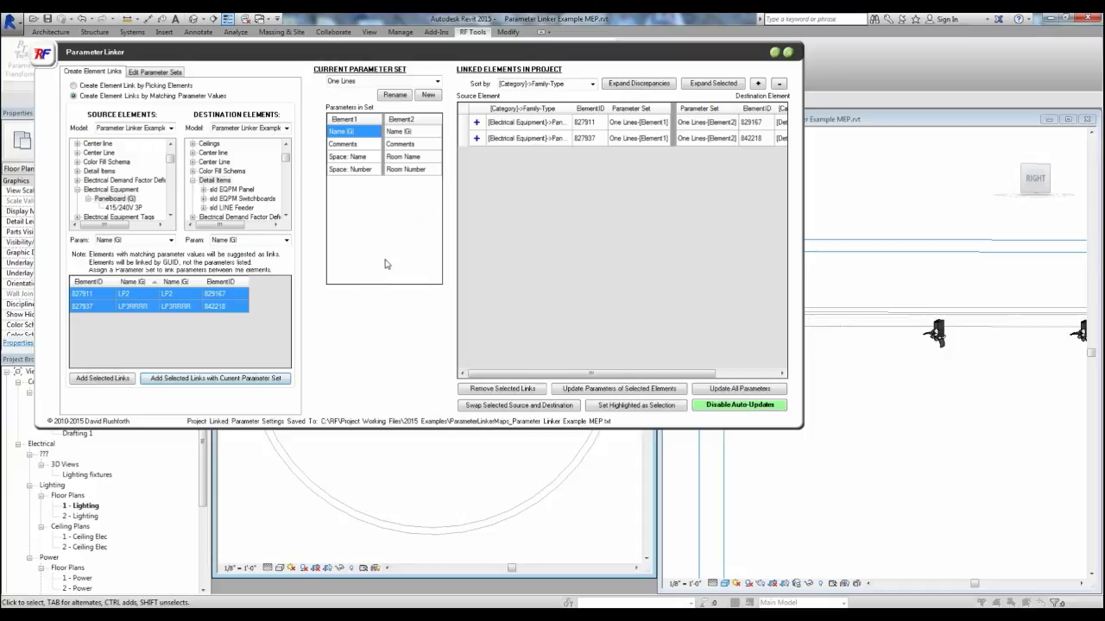
pyautogui.click(476, 124)
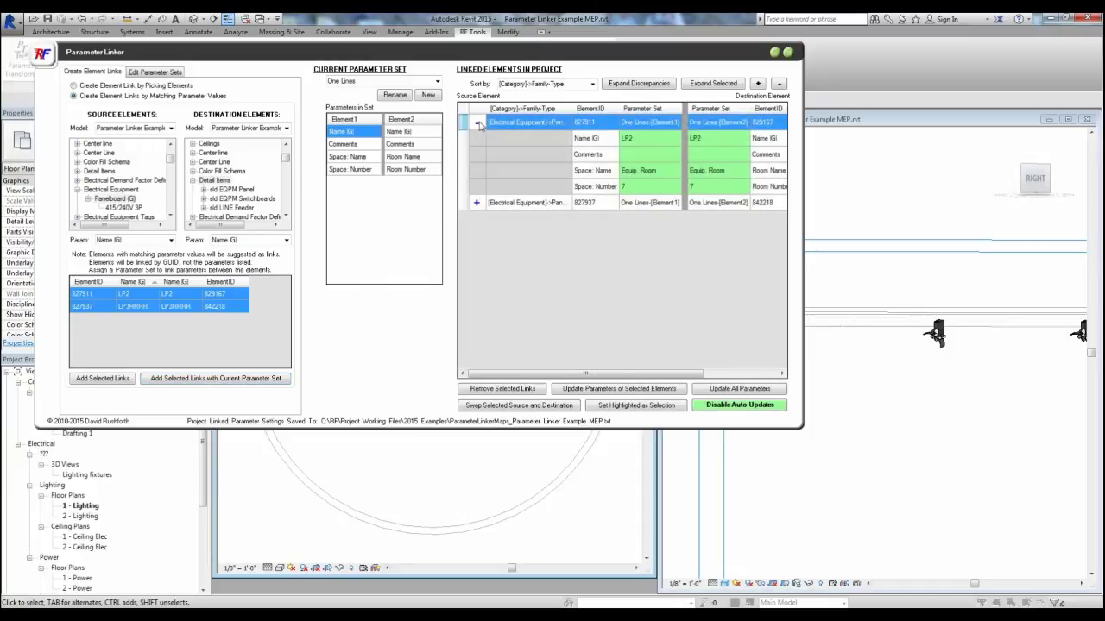
# Delete the One Lines parameter set from the Parameter Linker.
pyautogui.click(154, 74)
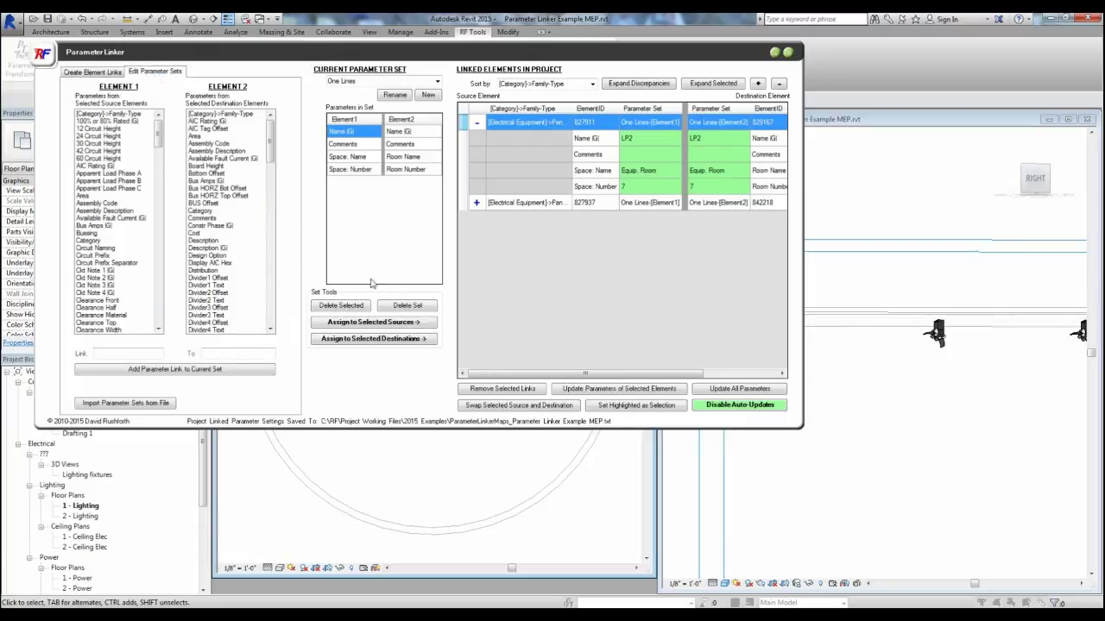
pyautogui.click(408, 307)
pyautogui.press('Return')
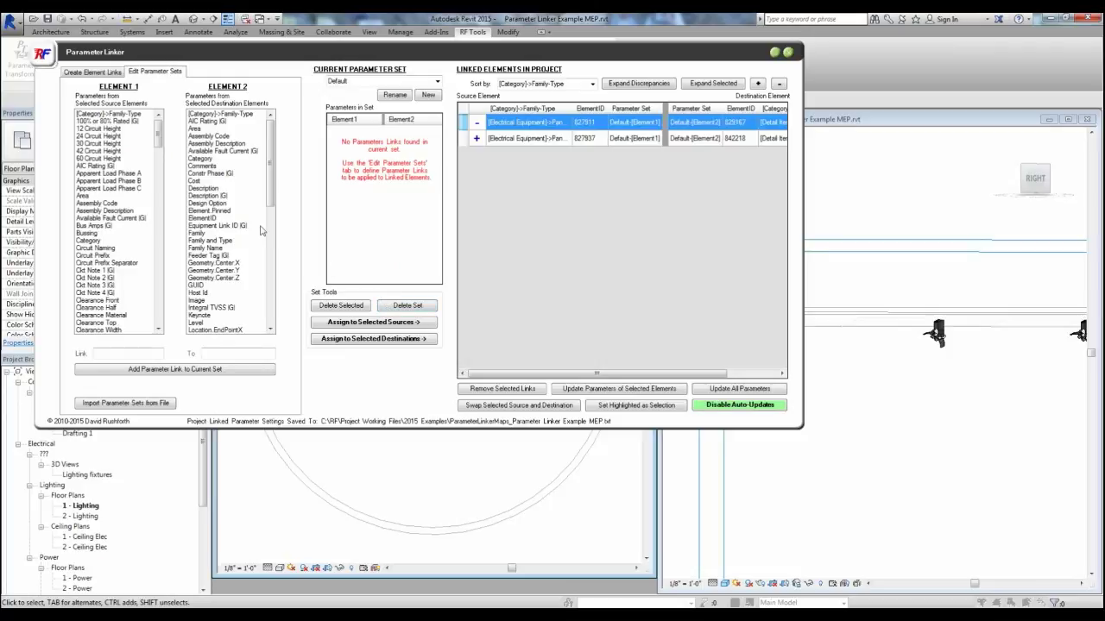
# Add a Name (G) to Name (G) parameter link to the Default set and expand the second linked pair's parameters.
pyautogui.moveTo(159, 144); pyautogui.dragTo(168, 222)
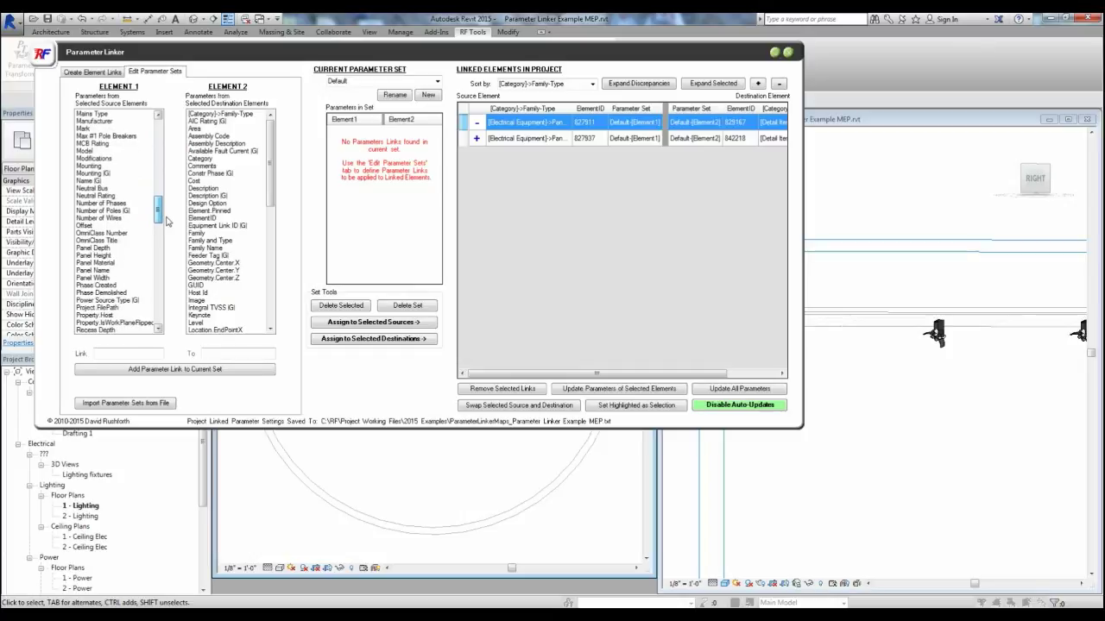
pyautogui.click(97, 182)
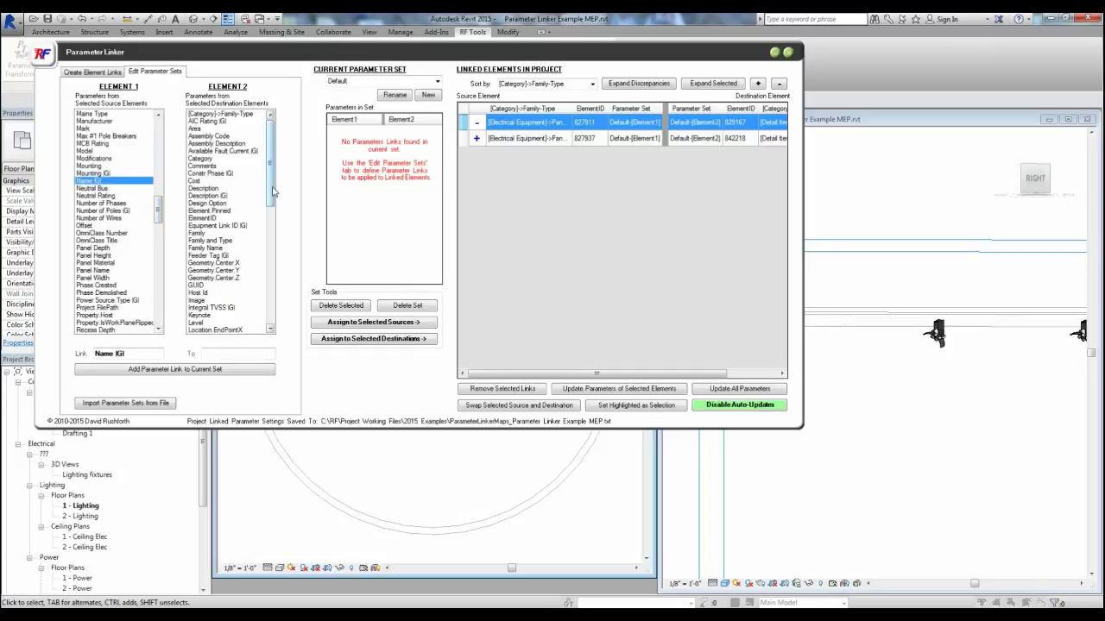
pyautogui.moveTo(273, 191); pyautogui.dragTo(271, 255)
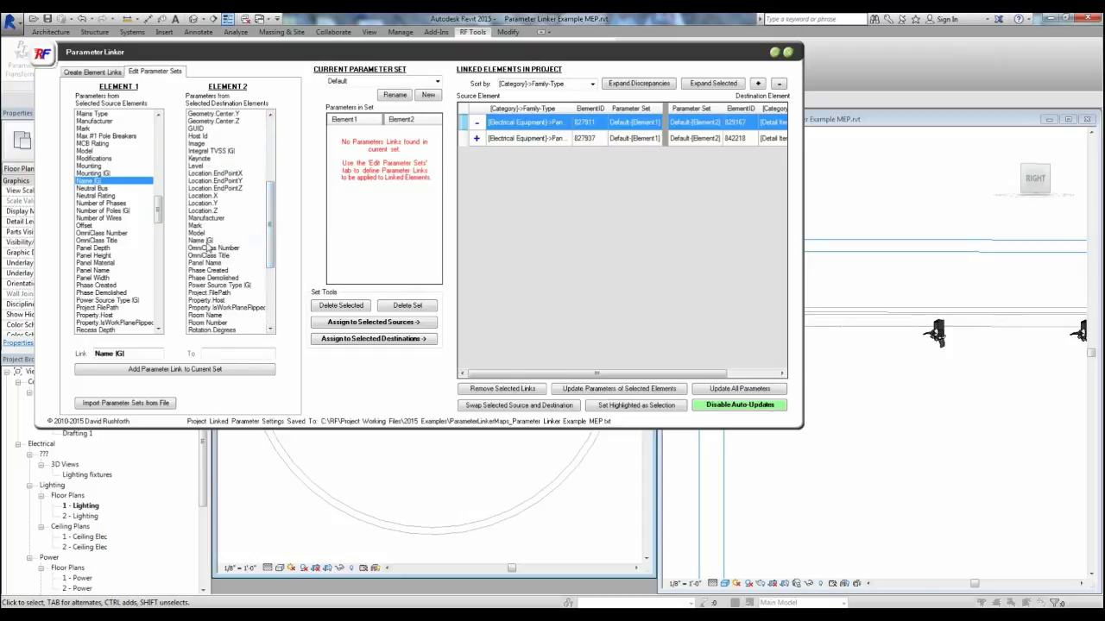
pyautogui.click(204, 240)
pyautogui.click(206, 370)
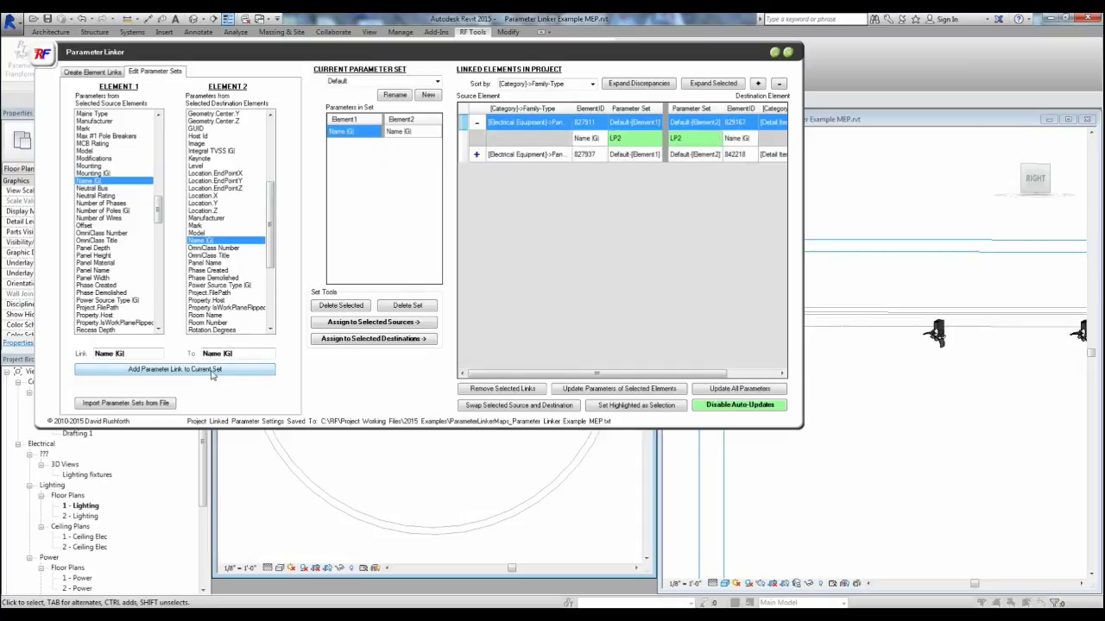
pyautogui.click(477, 155)
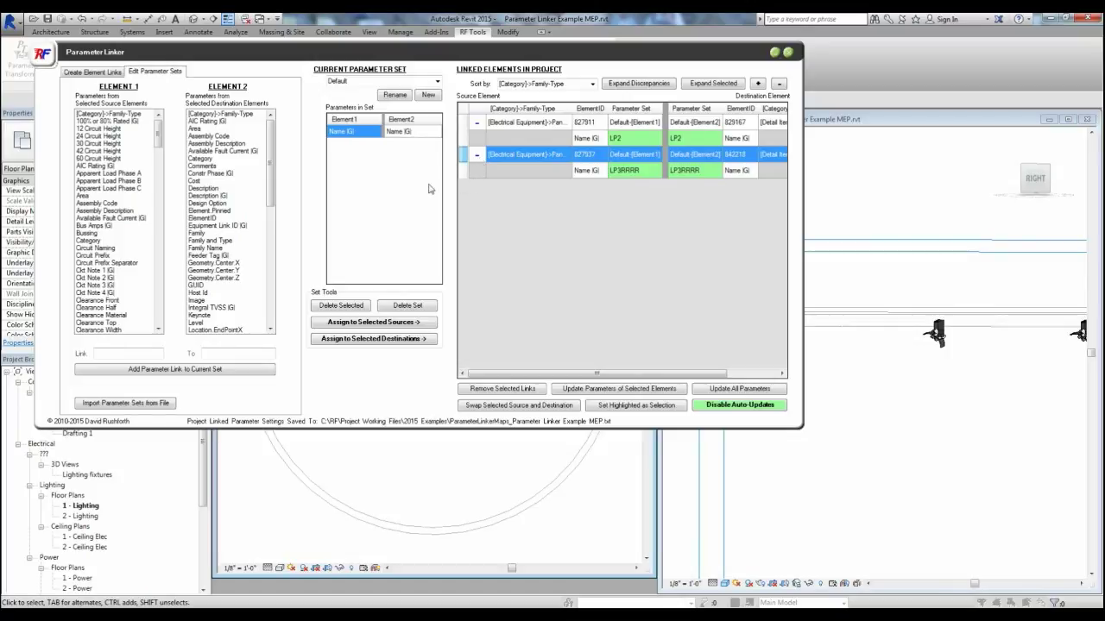
# Link the source Comments parameter to the destination Comments parameter in the Default parameter set.
pyautogui.moveTo(159, 142); pyautogui.dragTo(159, 162)
pyautogui.click(96, 151)
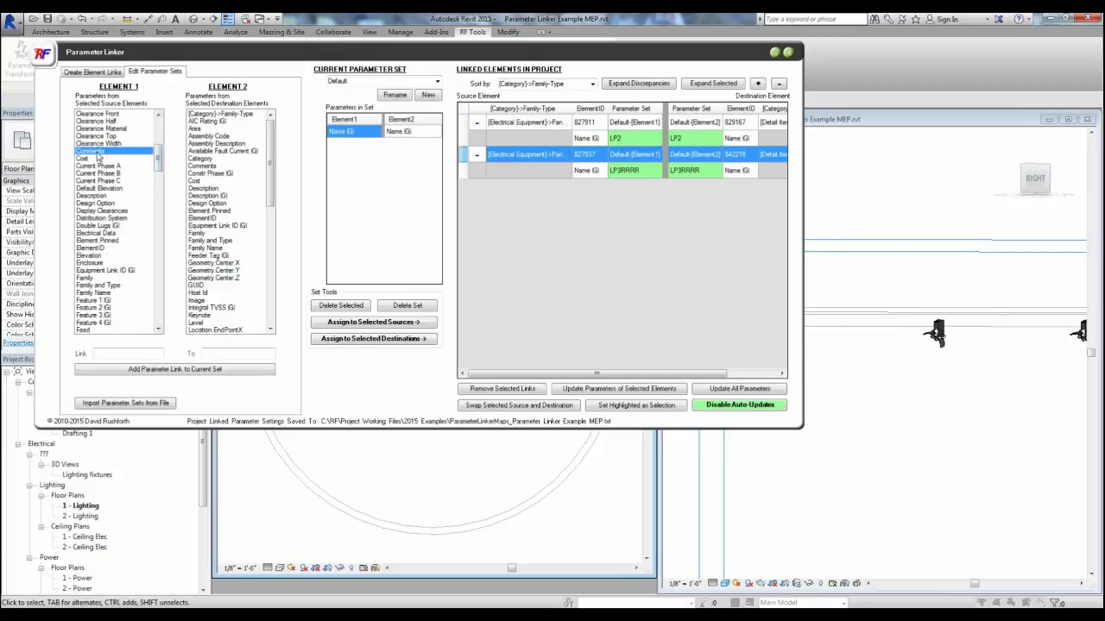
pyautogui.click(203, 166)
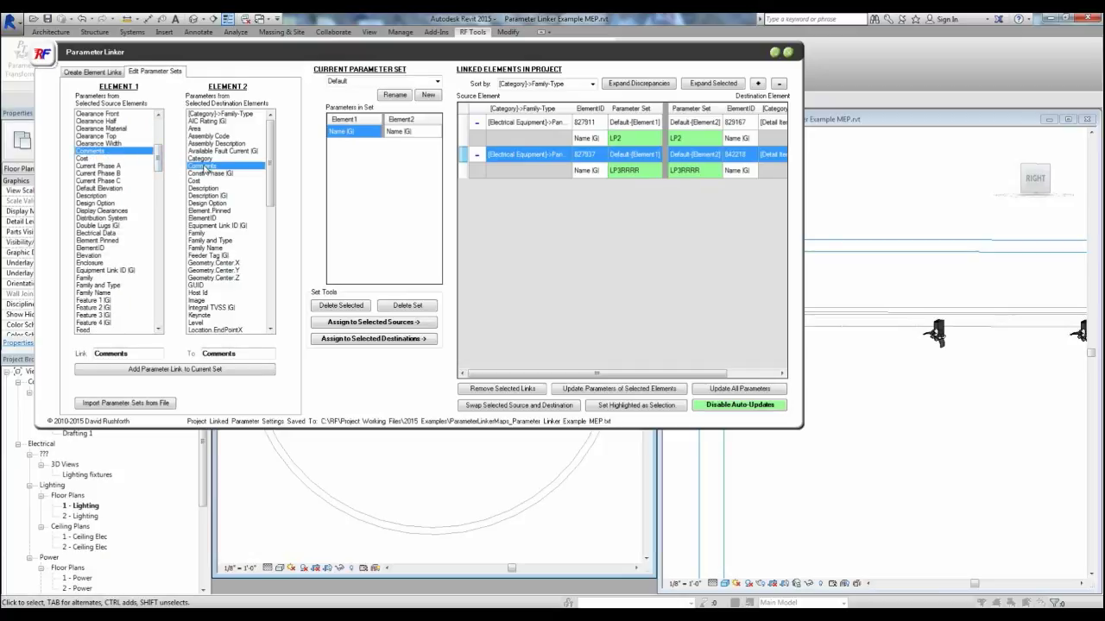
pyautogui.click(179, 371)
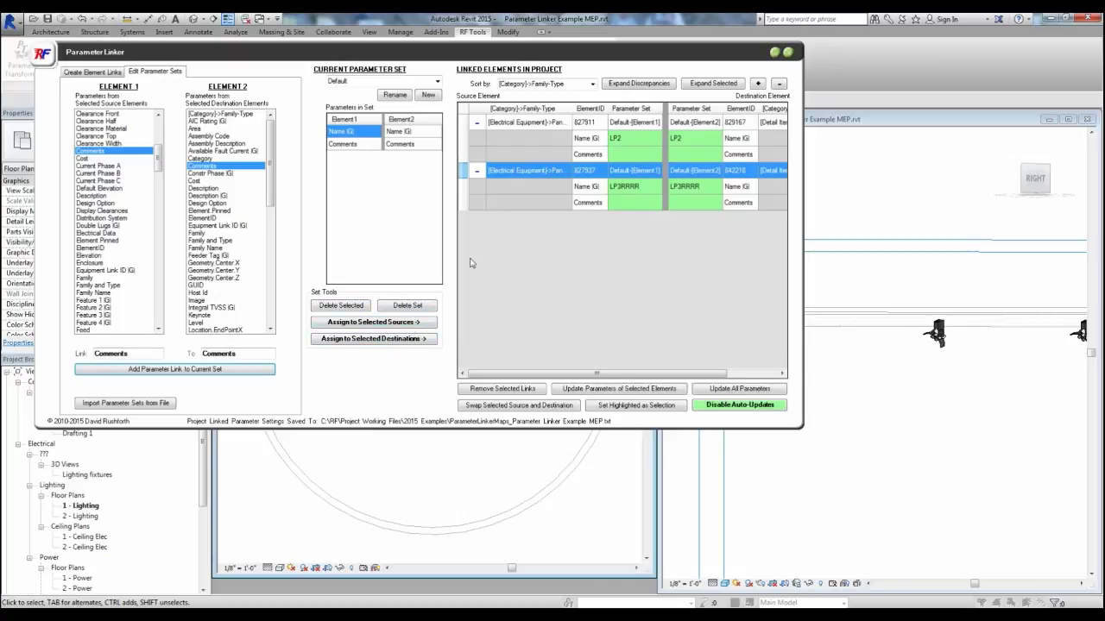
# Sort the linked elements in the project by Panel Name.
pyautogui.click(592, 84)
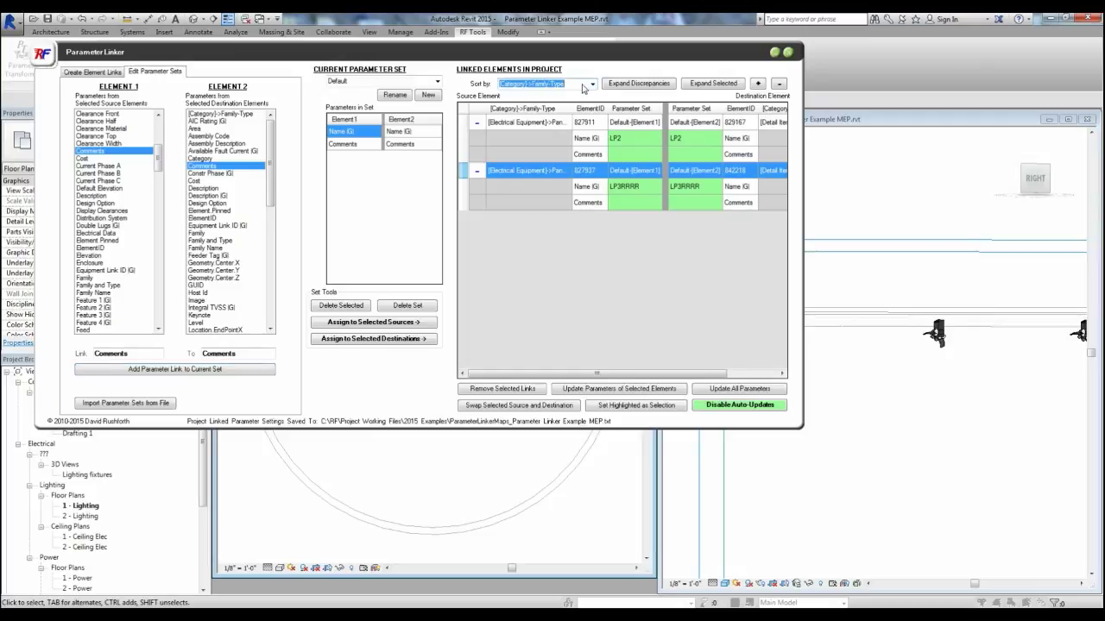
pyautogui.write('pa')
pyautogui.press('Down')
pyautogui.press('Down')
pyautogui.press('Down')
pyautogui.press('Down')
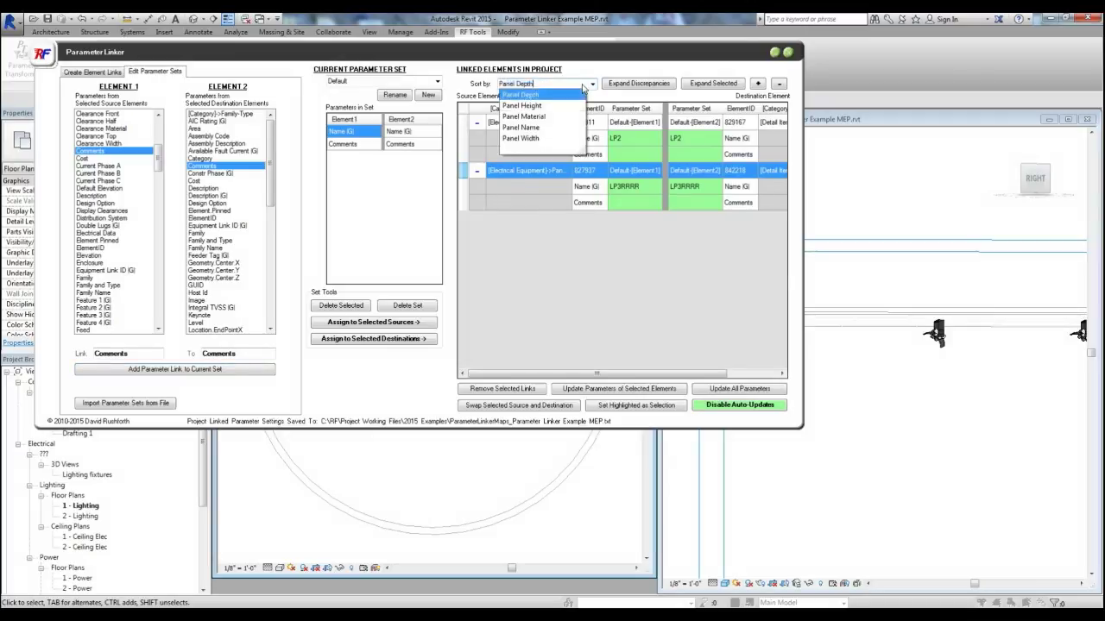
pyautogui.press('Return')
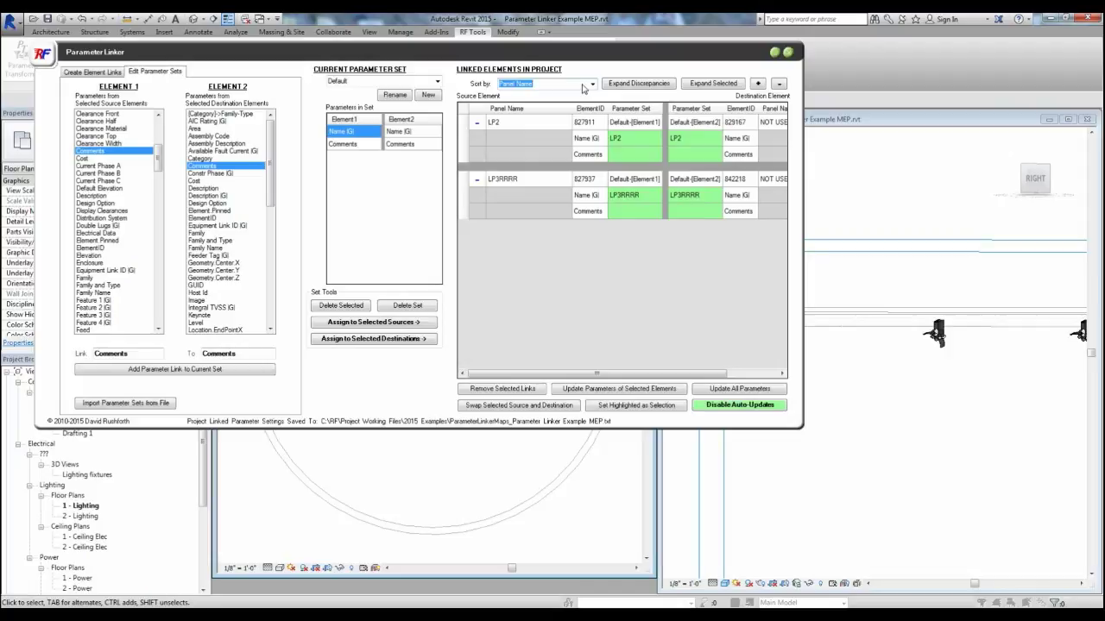
# Set the highlighted LP2 and LP3RRRR linked elements as the model selection and close the Parameter Linker.
pyautogui.click(539, 123)
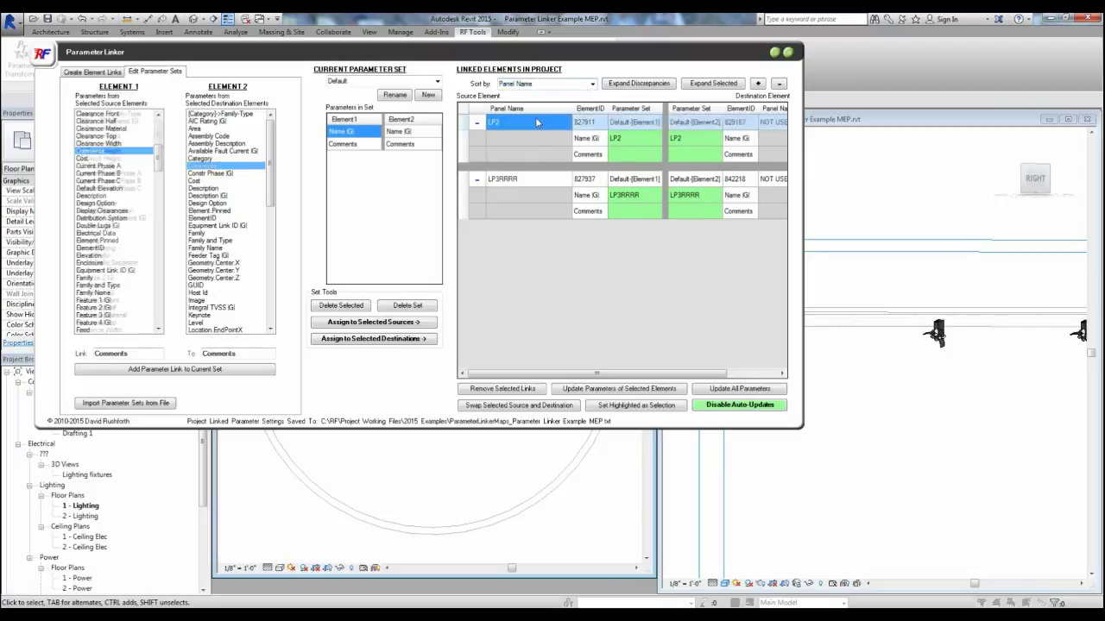
pyautogui.keyDown('shift'); pyautogui.click(524, 180); pyautogui.keyUp('shift')
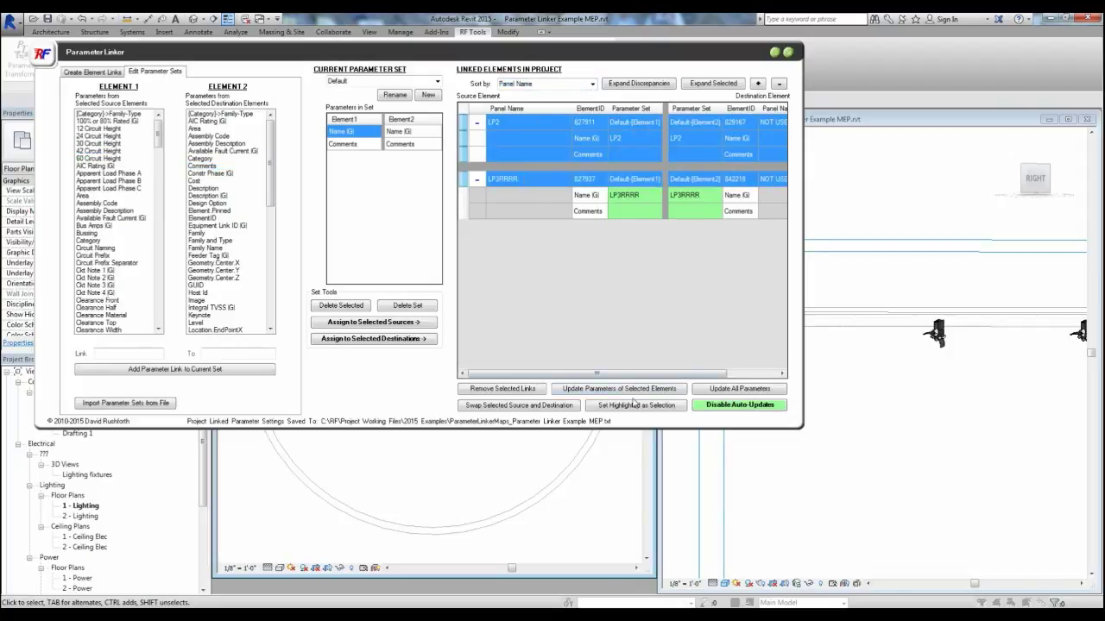
pyautogui.click(634, 406)
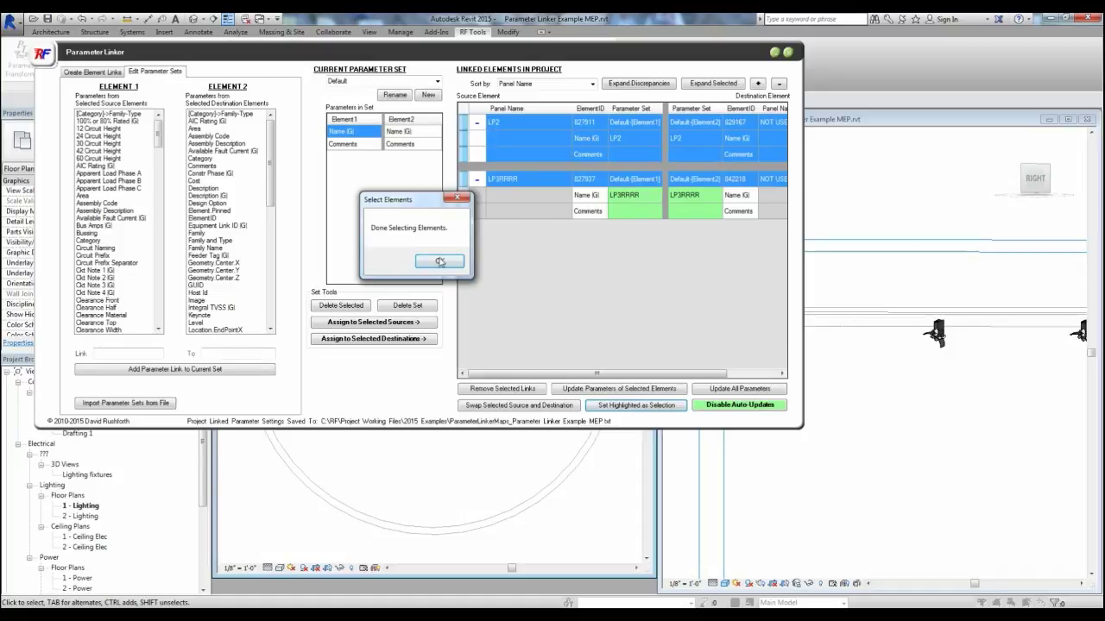
pyautogui.click(440, 262)
pyautogui.click(788, 53)
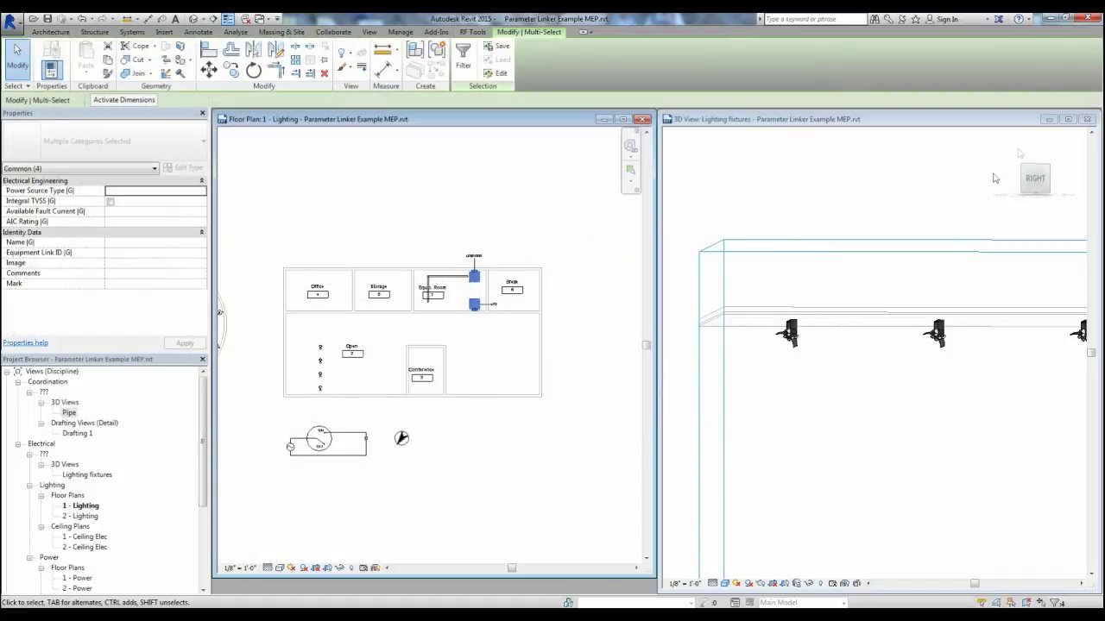